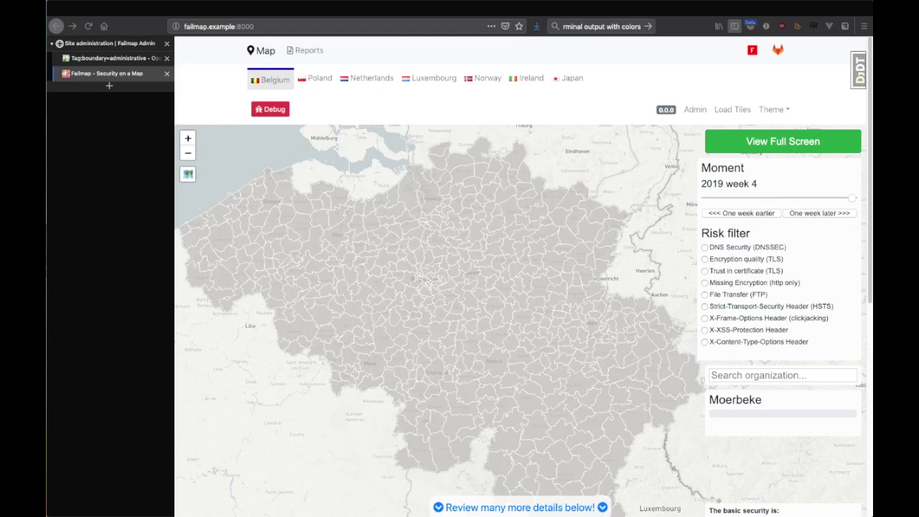
Step: View the Belgium map and a municipality's report, and switch to the Netherlands municipalities map
left_click(352, 276)
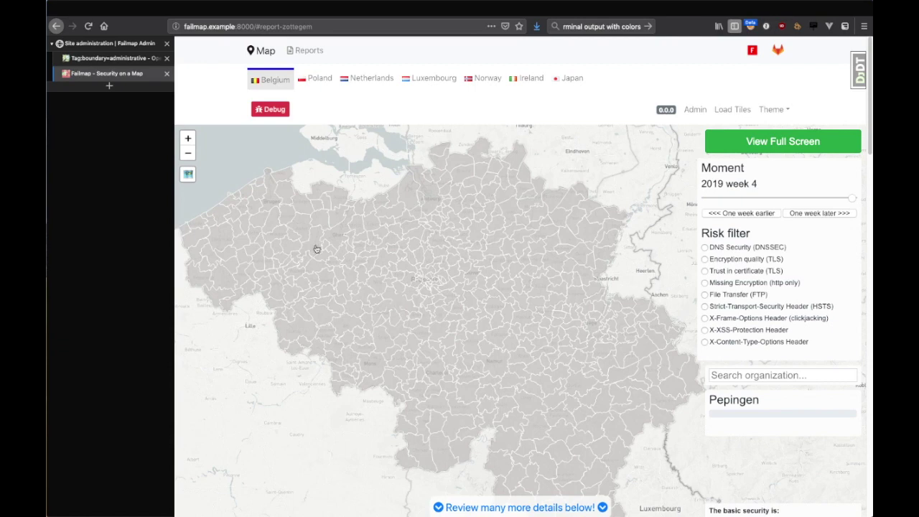
left_click(360, 74)
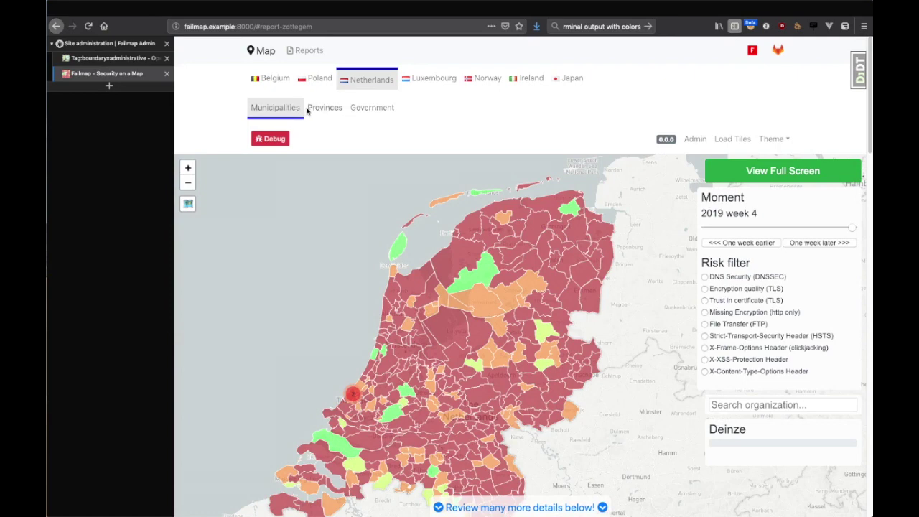
left_click(310, 107)
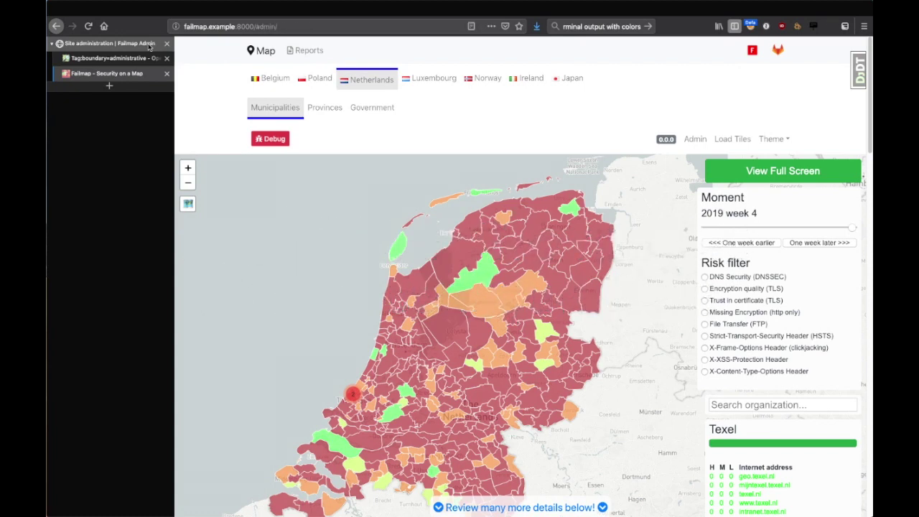
Step: Switch to the Failmap admin and open the map configuration list to review the country layers
left_click(148, 46)
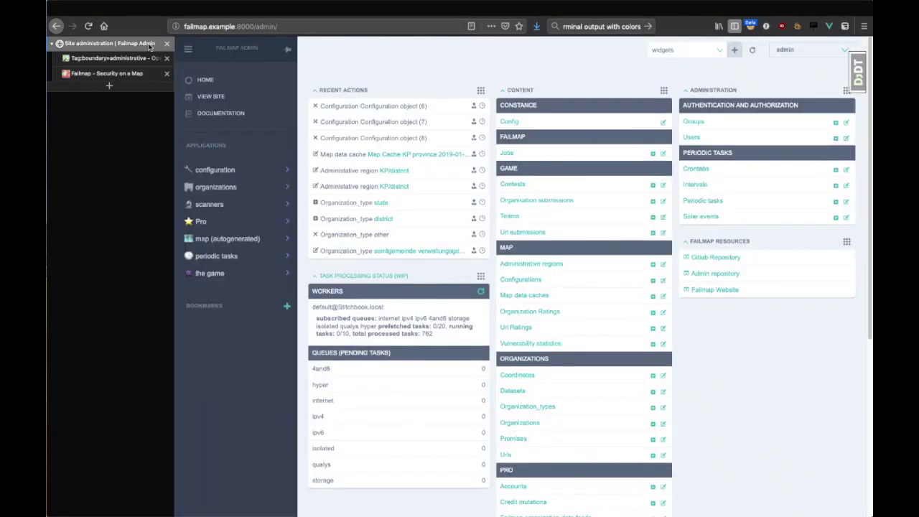
mouse_move(230, 178)
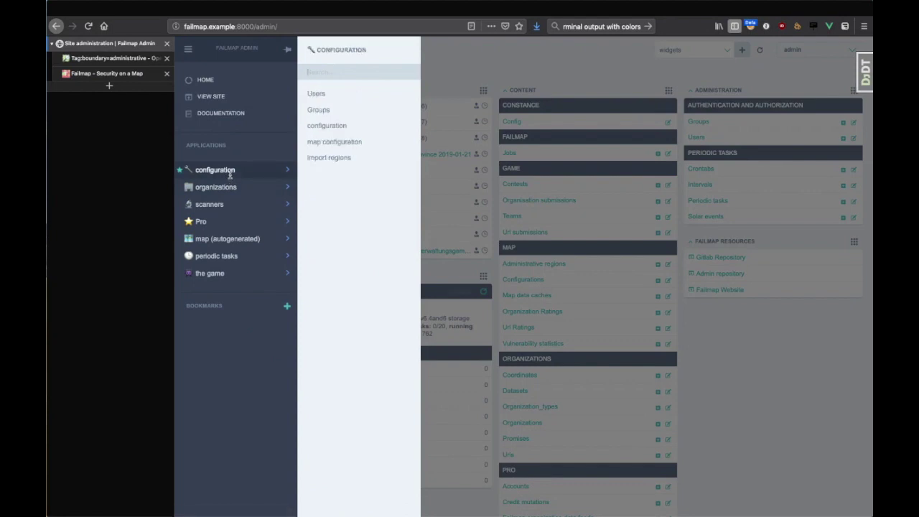
left_click(349, 150)
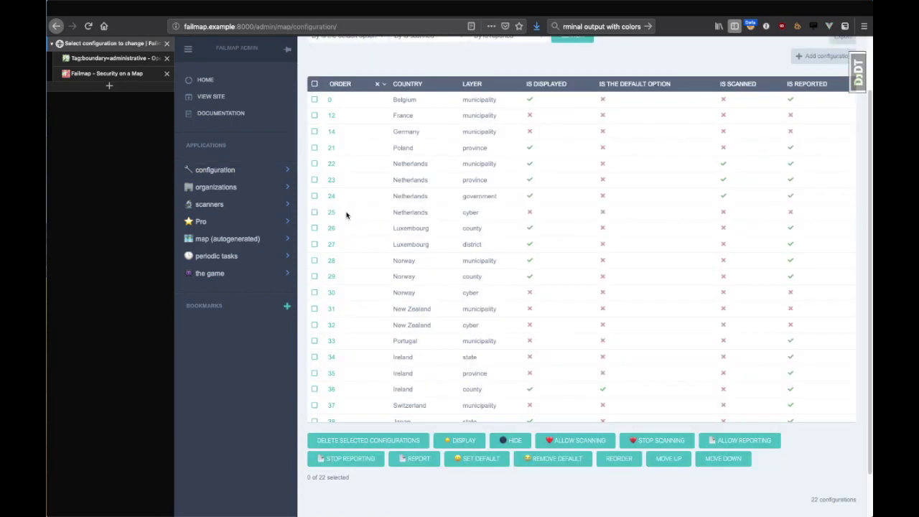
Step: Open the import regions list and filter the administrative regions by the country France
mouse_move(283, 176)
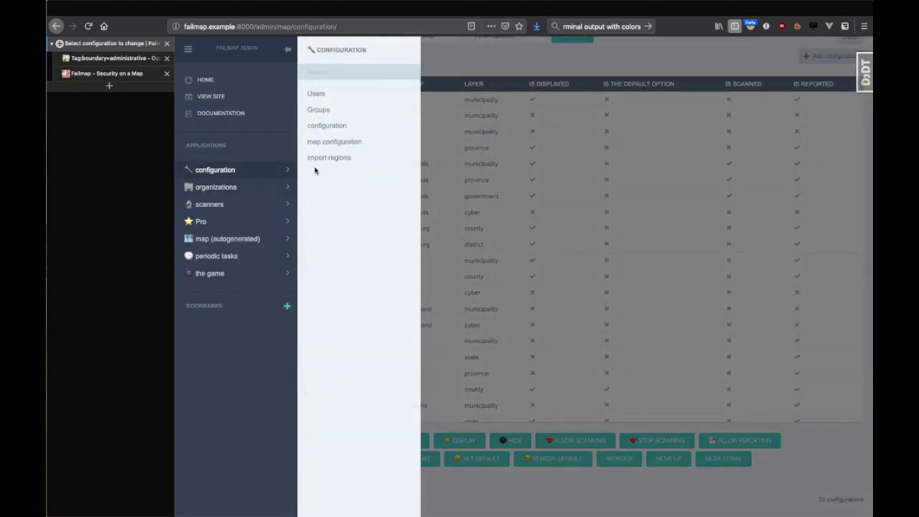
left_click(320, 163)
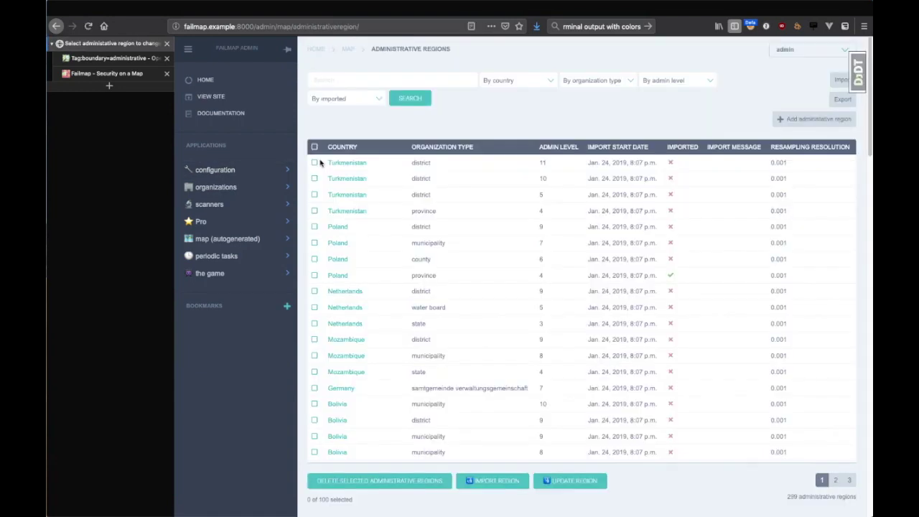
left_click(489, 76)
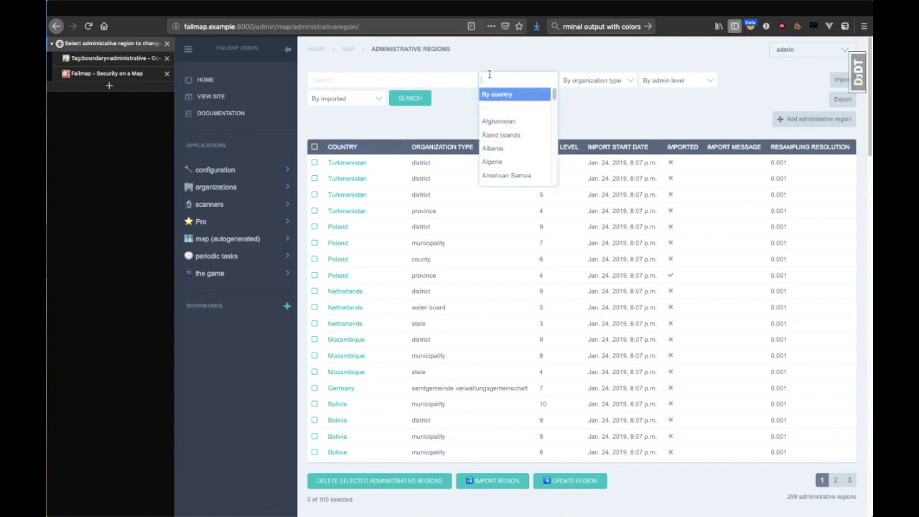
type("france")
key("Return")
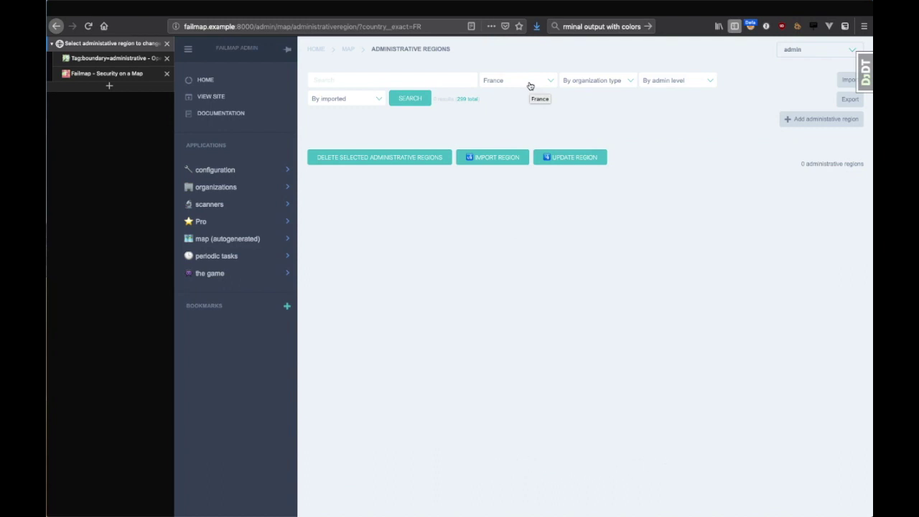
Step: Start a new administrative region and set its country to France
left_click(807, 121)
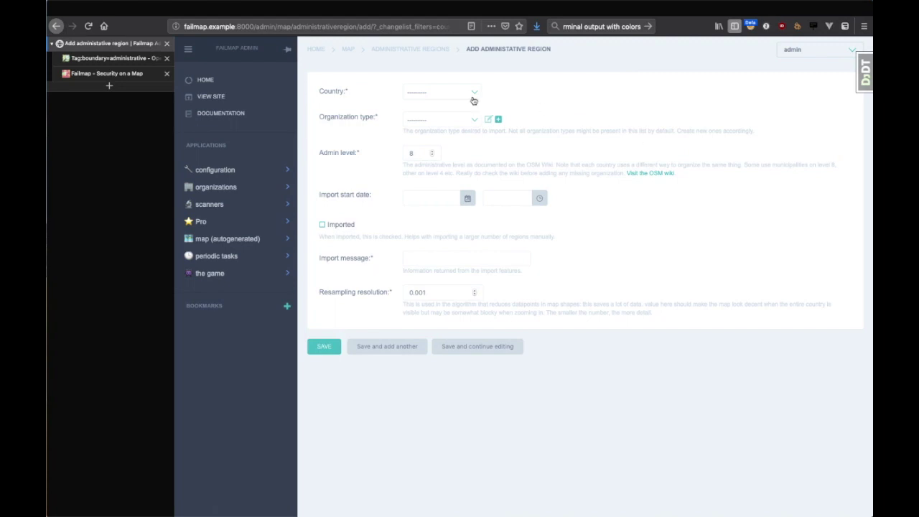
left_click(435, 94)
type("f")
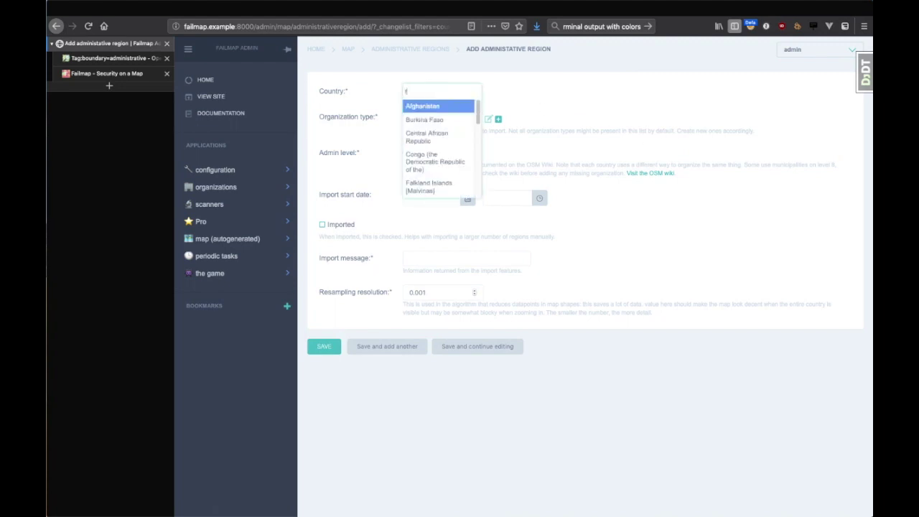
type("reanc")
key("BackSpace")
key("BackSpace")
key("BackSpace")
key("BackSpace")
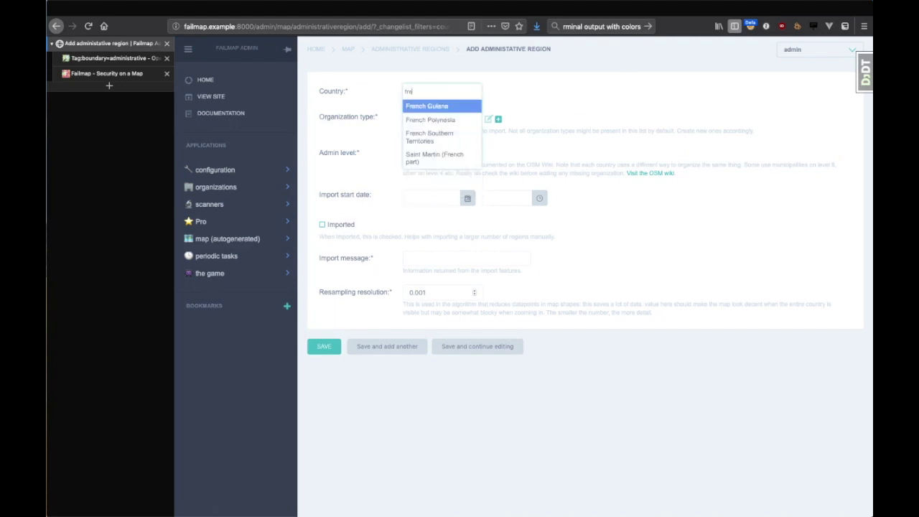
type("ance")
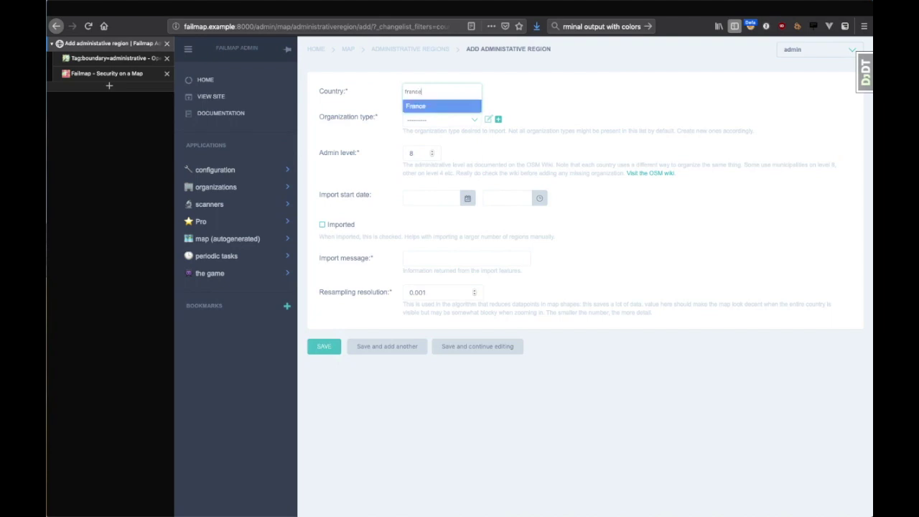
left_click(434, 105)
Step: Look through the organization types, choose municipality for the new region, and select the admin level value for editing
left_click(435, 119)
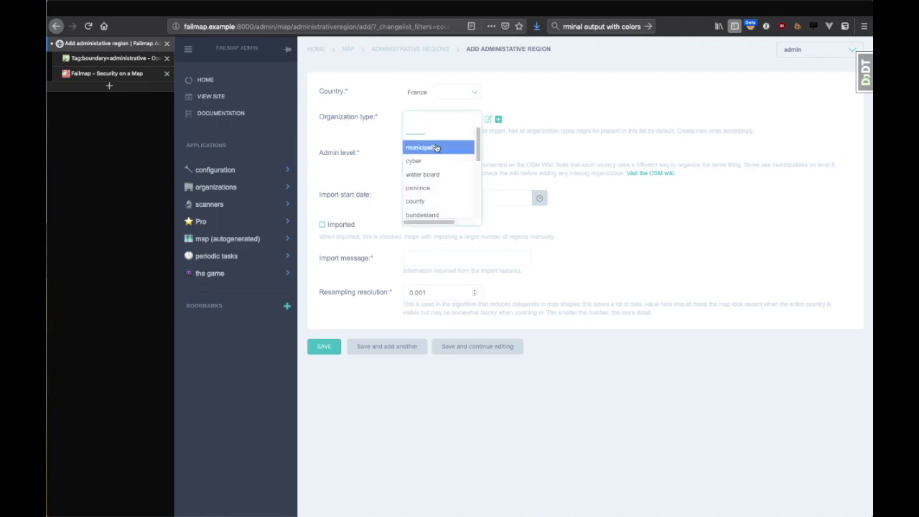
scroll(431, 179, "down", 6)
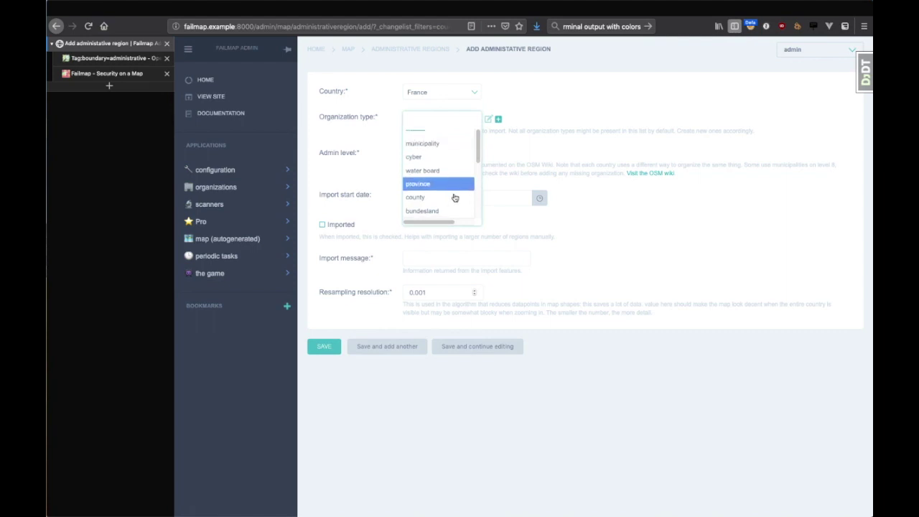
scroll(454, 198, "up", 4)
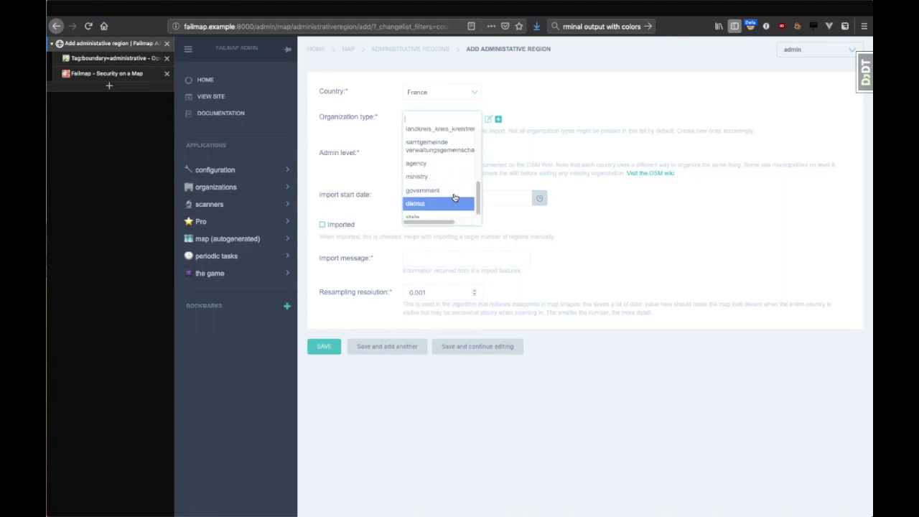
scroll(455, 198, "up", 1)
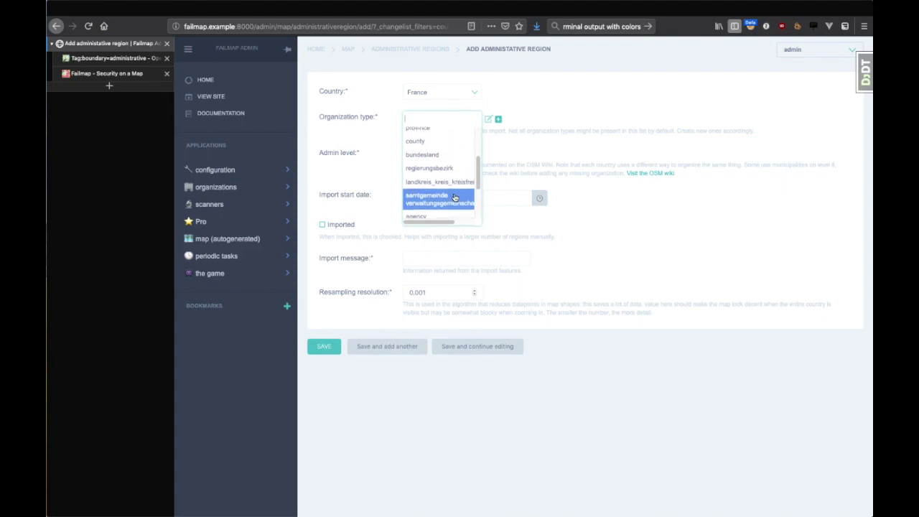
key("Escape")
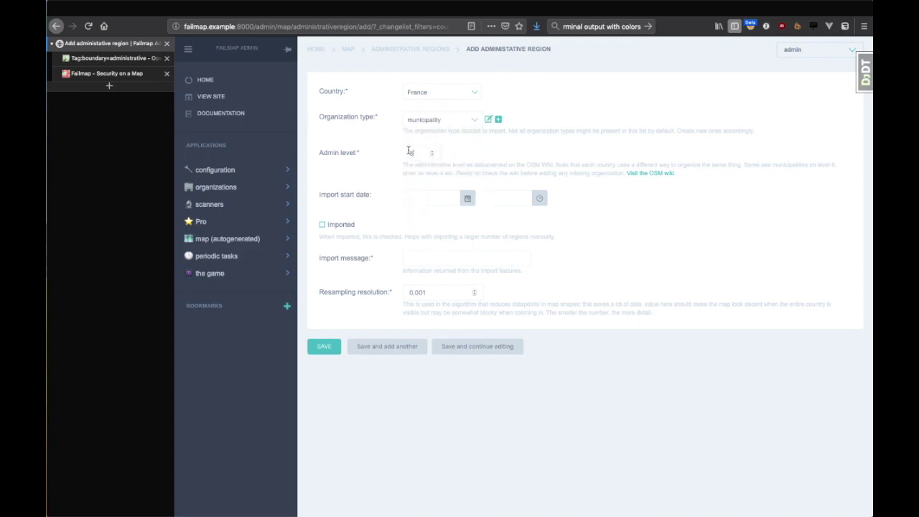
left_click(412, 152)
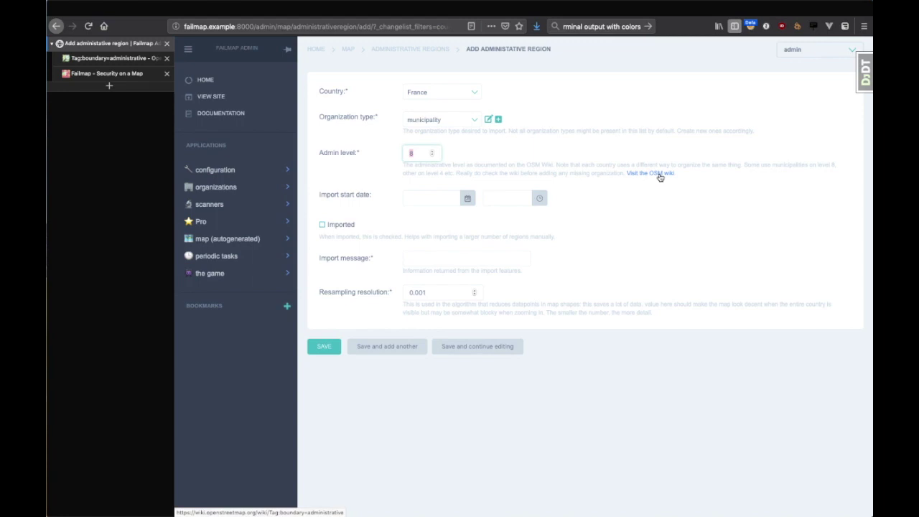
Step: Find France on the OpenStreetMap wiki's administrative boundary page and check which admin levels the table columns stand for
left_click(94, 60)
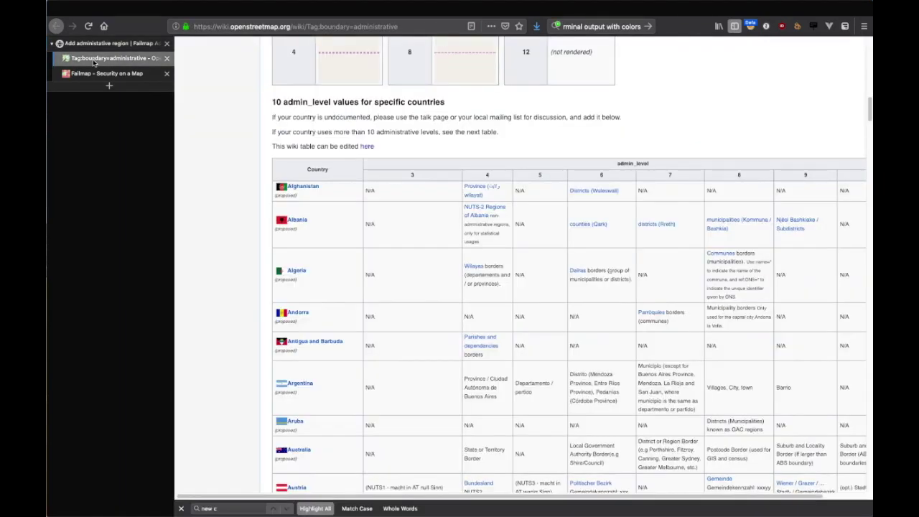
key("super+f")
type("france")
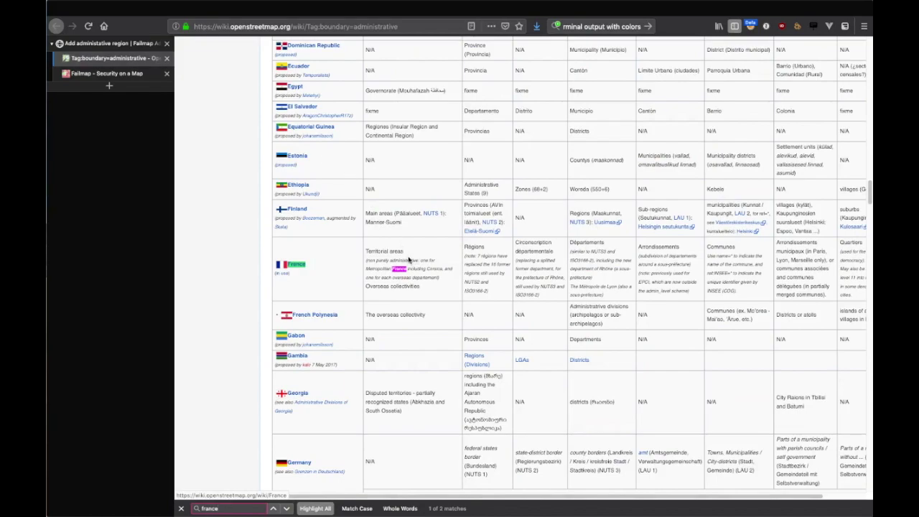
left_click_drag(405, 252, 377, 253)
scroll(421, 313, "up", 10)
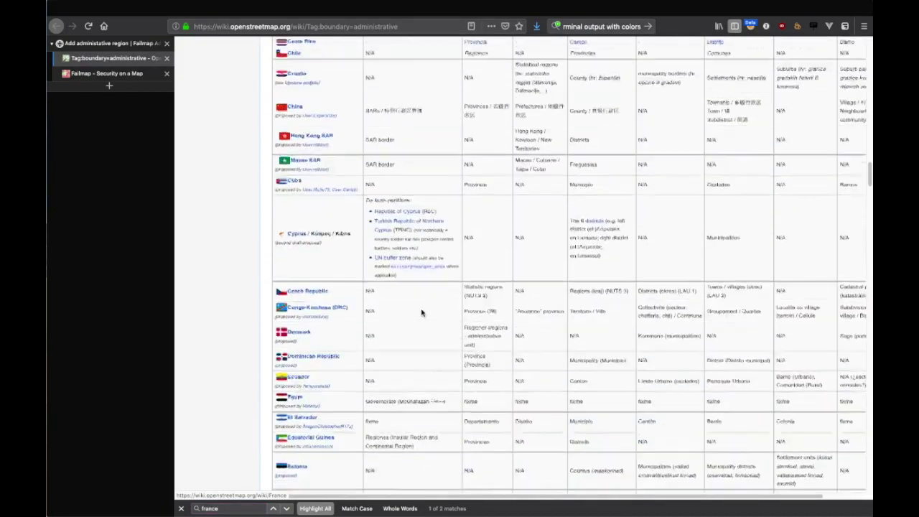
scroll(421, 312, "up", 10)
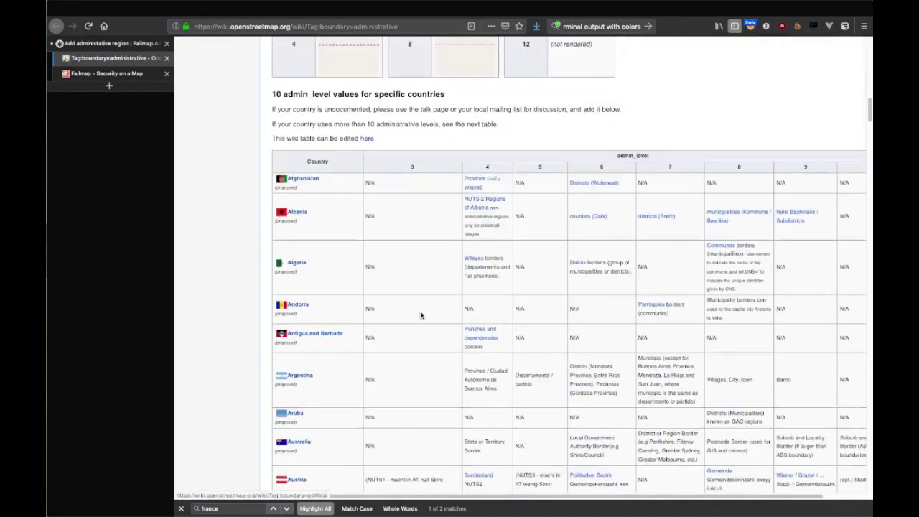
scroll(421, 315, "down", 1)
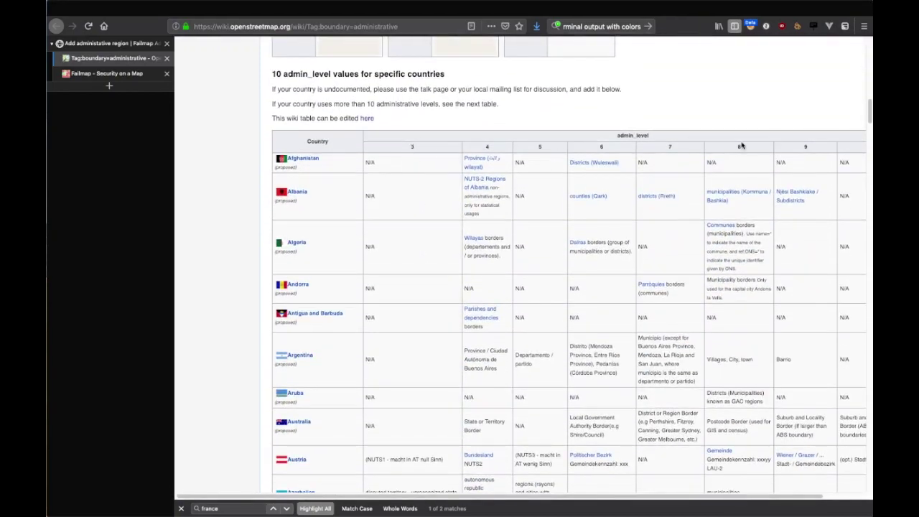
Step: Examine the wiki table up to level 10, and match France's Régions entry to its admin level
left_click_drag(509, 497, 630, 484)
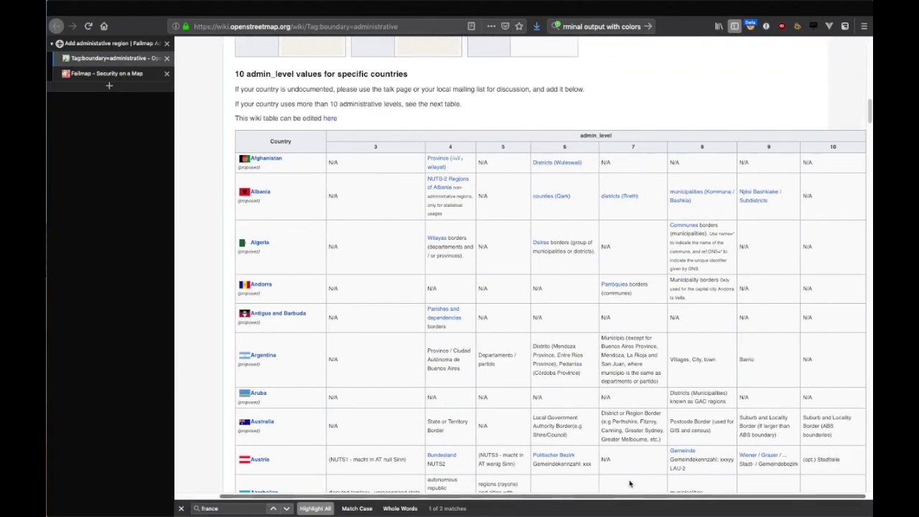
left_click_drag(870, 111, 859, 497)
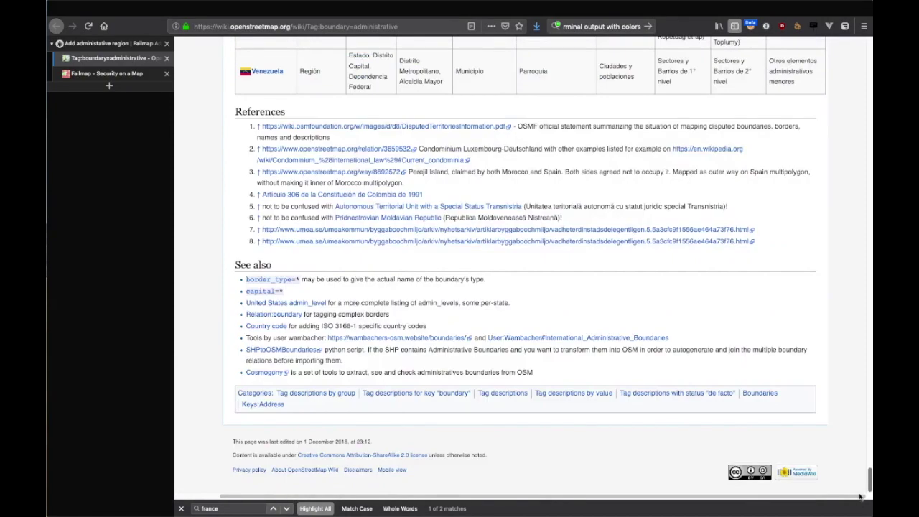
scroll(797, 359, "up", 15)
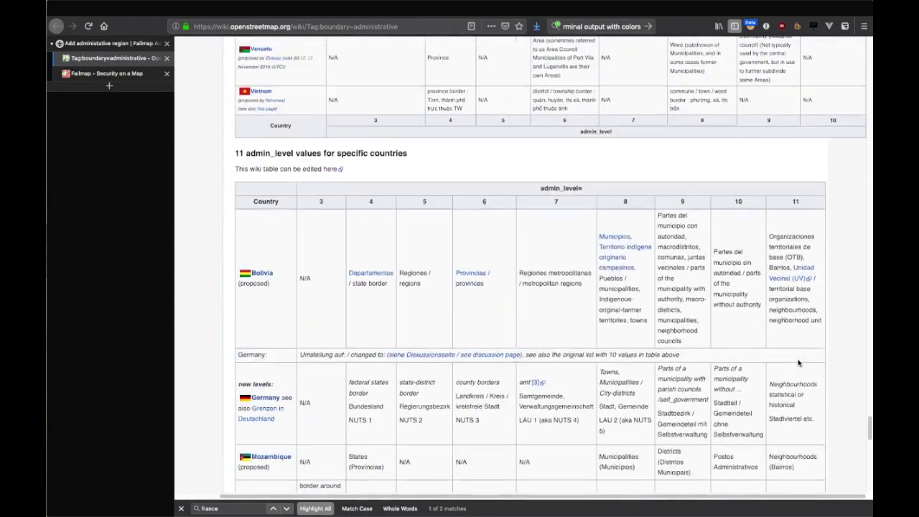
key("Return")
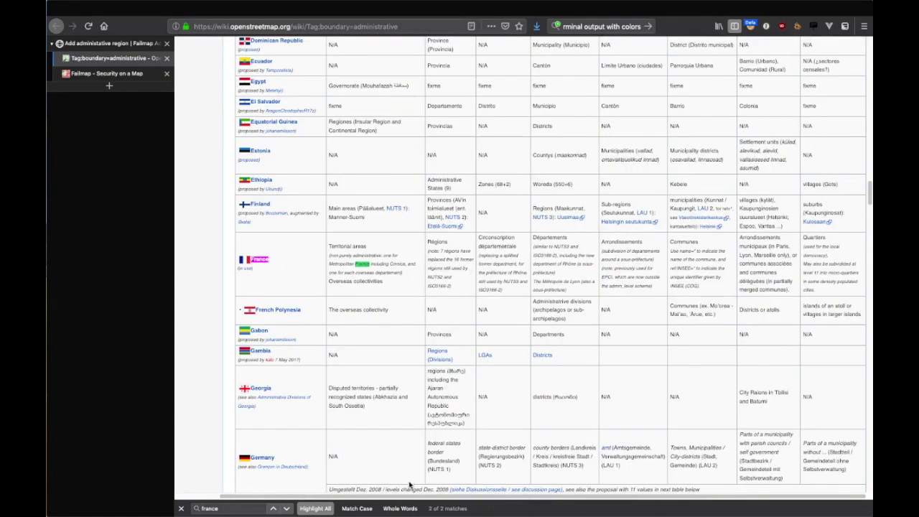
double_click(438, 242)
scroll(437, 307, "up", 20)
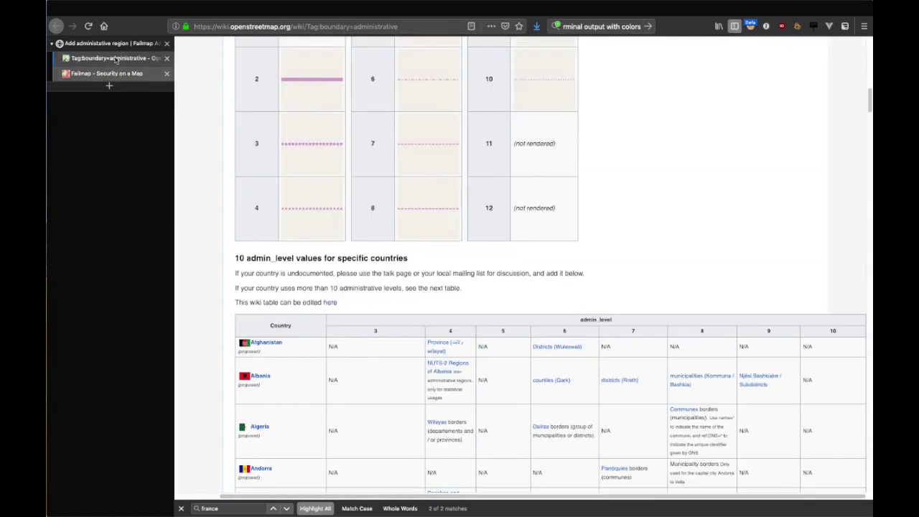
Step: Set the new France region's admin level to 4 and search its organization types for "region"
left_click(135, 48)
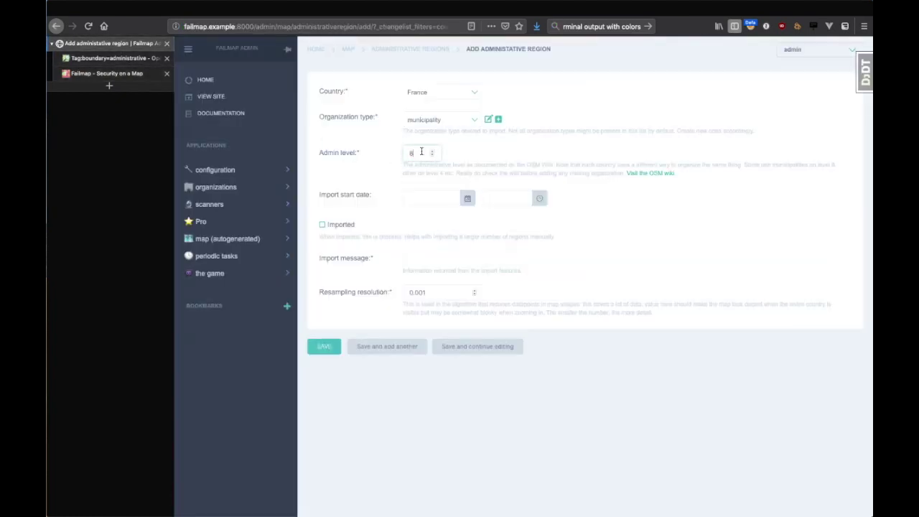
left_click(421, 121)
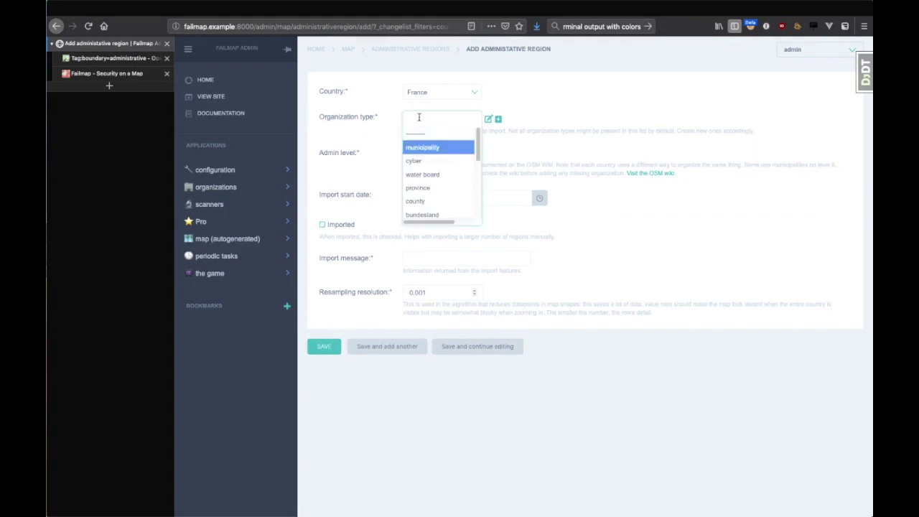
type("region")
key("BackSpace")
key("BackSpace")
key("BackSpace")
key("BackSpace")
key("BackSpace")
key("BackSpace")
type("region")
key("BackSpace")
key("BackSpace")
key("BackSpace")
key("BackSpace")
key("BackSpace")
key("BackSpace")
key("Return")
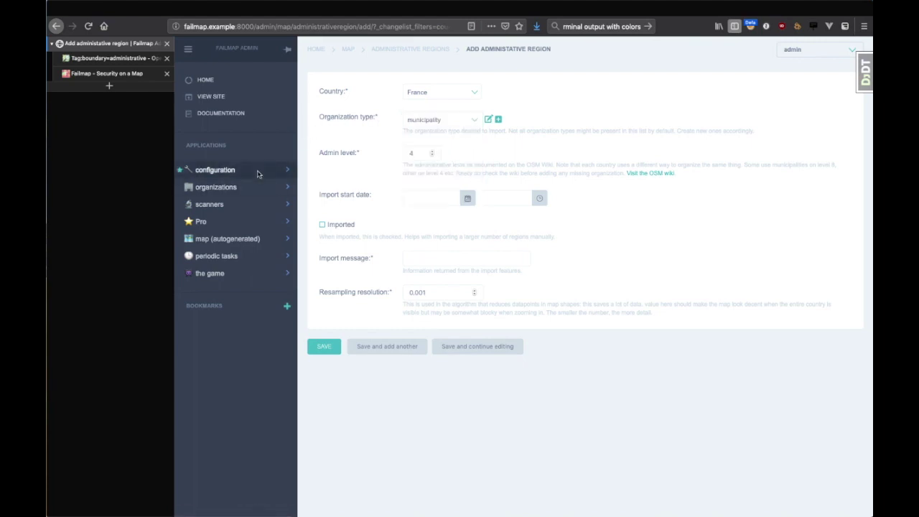
Step: Open the Organization_types list in a new browser tab
mouse_move(258, 174)
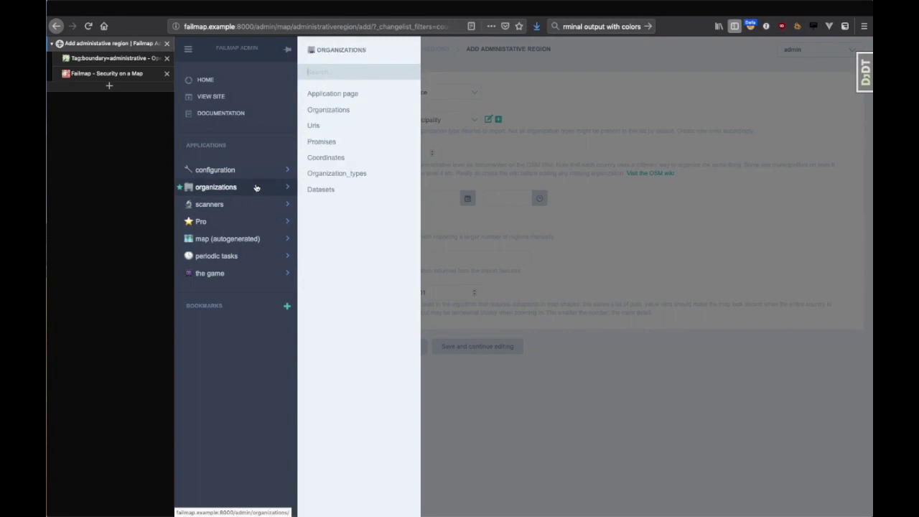
left_click(341, 176)
key("Return")
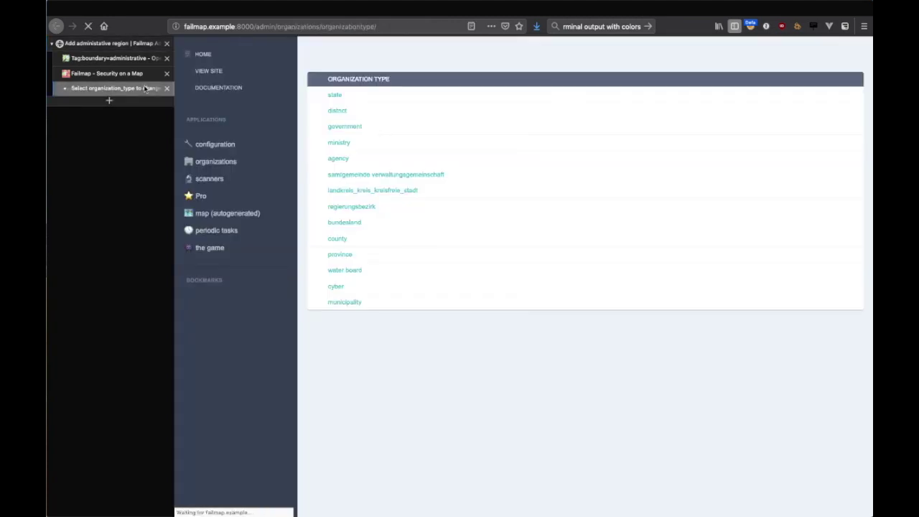
Step: Add the missing organization types region and departements
left_click(817, 119)
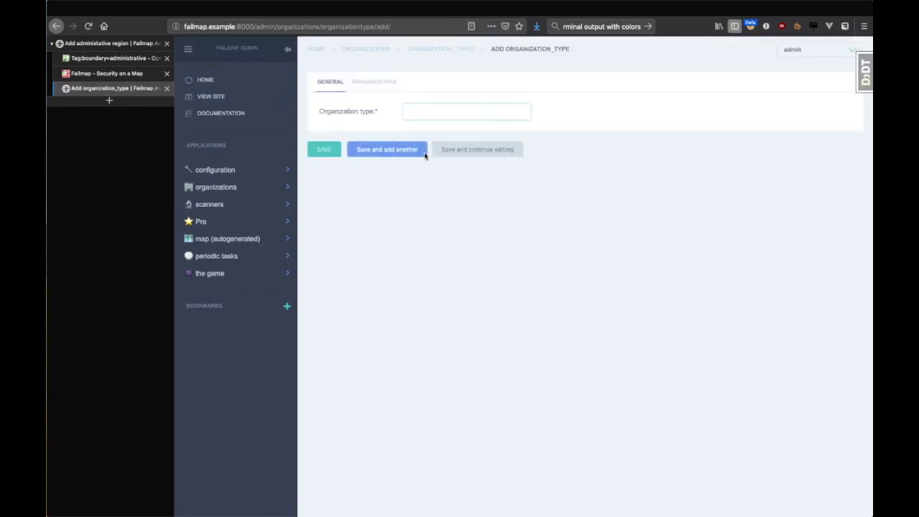
type("region")
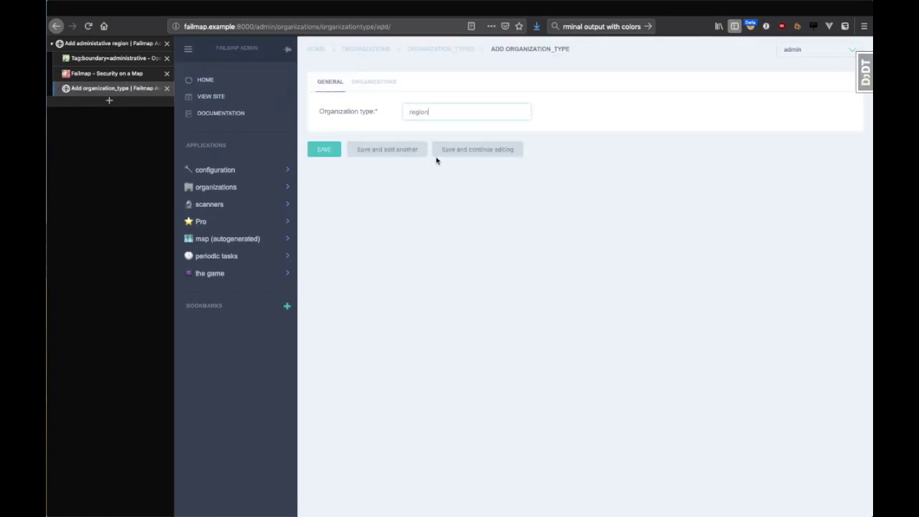
key("Return")
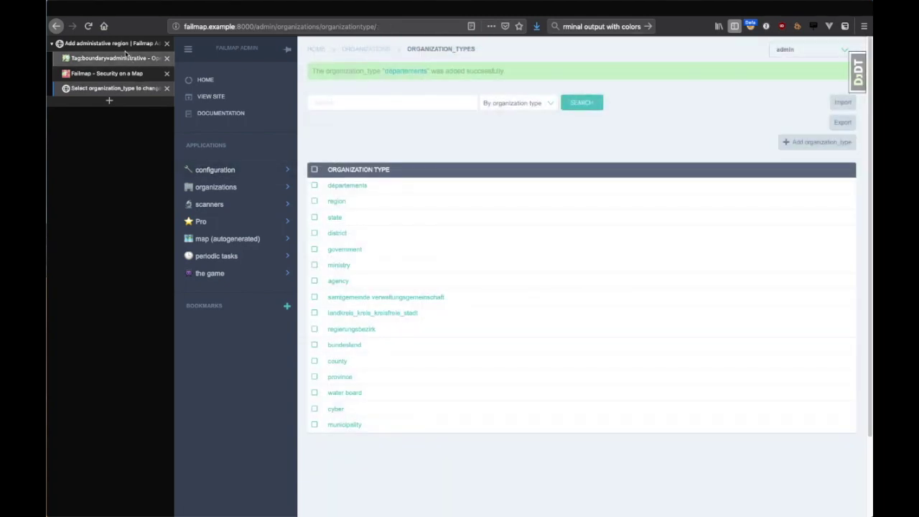
Step: Reload the new administrative region form and set its country to France and its organization type to region
left_click(123, 44)
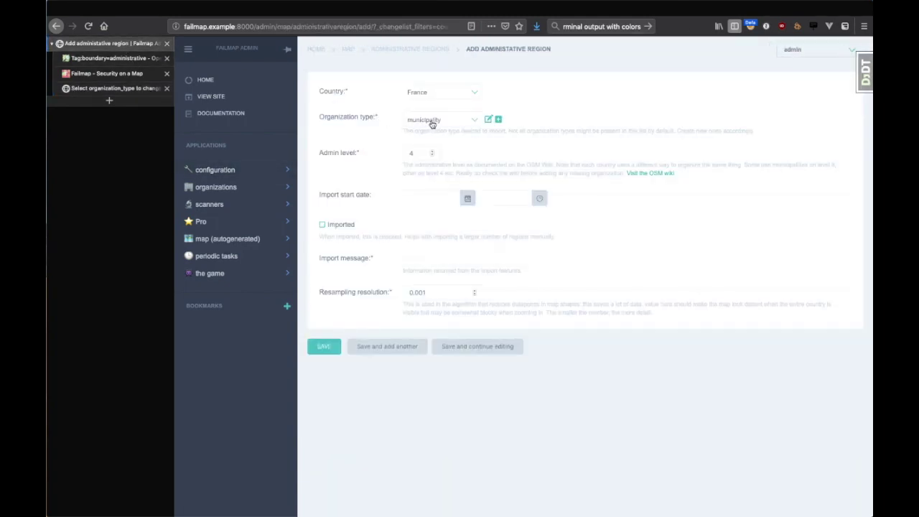
key("super+r")
left_click(637, 231)
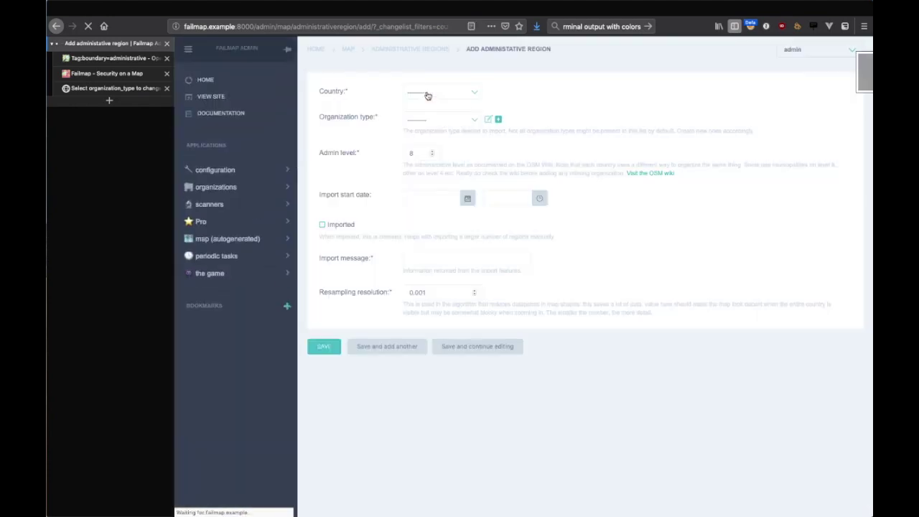
left_click(427, 91)
type("france")
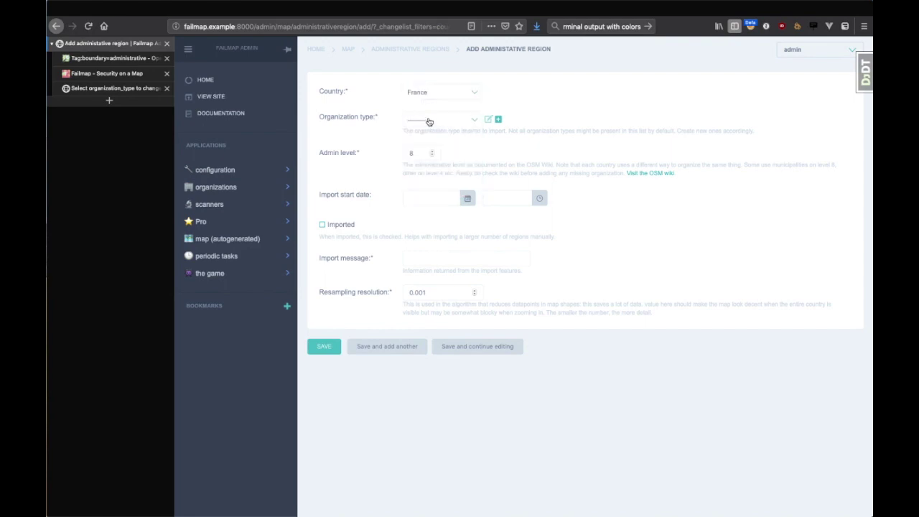
left_click(429, 120)
type("regio")
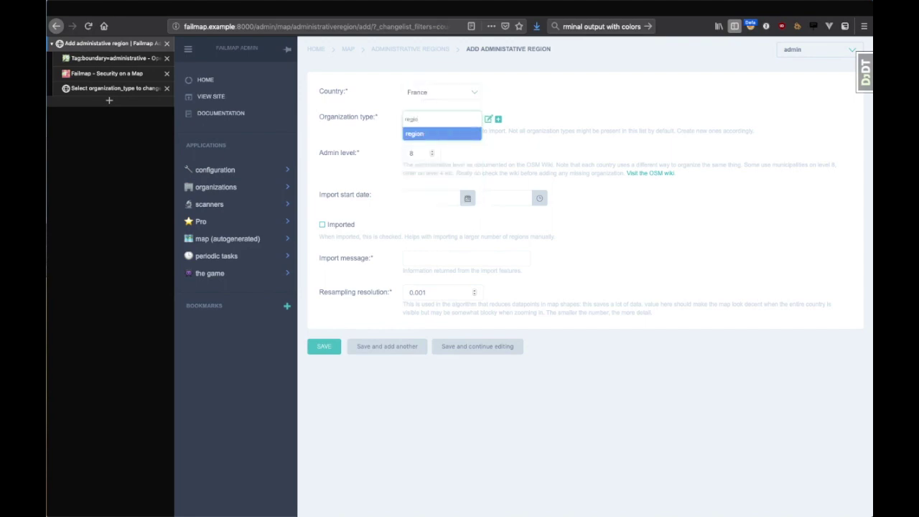
left_click(441, 135)
Step: Set the region's admin level to 4, checking it against the column headers of the OpenStreetMap wiki's country table
left_click(372, 152)
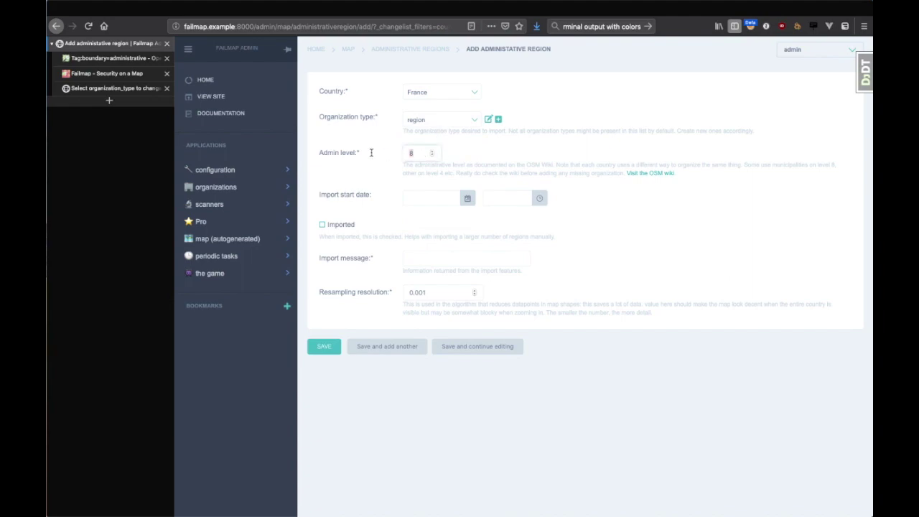
left_click(125, 58)
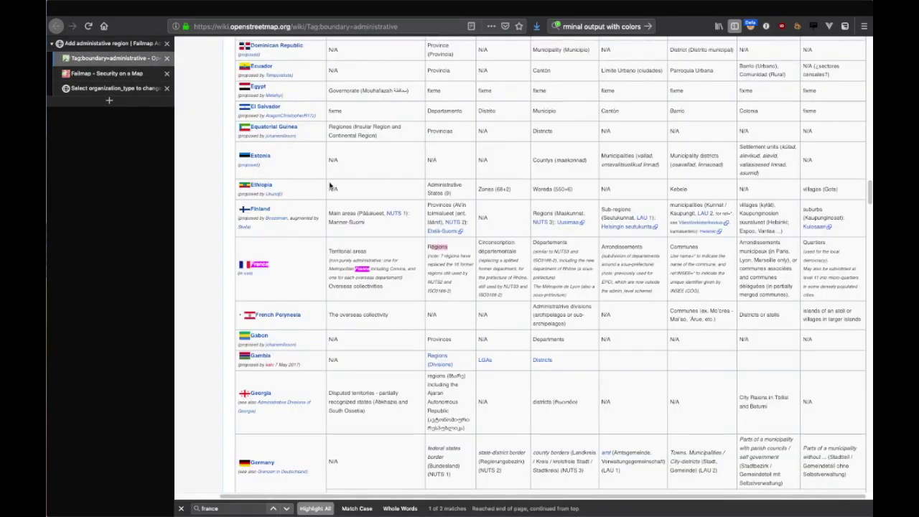
scroll(447, 306, "up", 15)
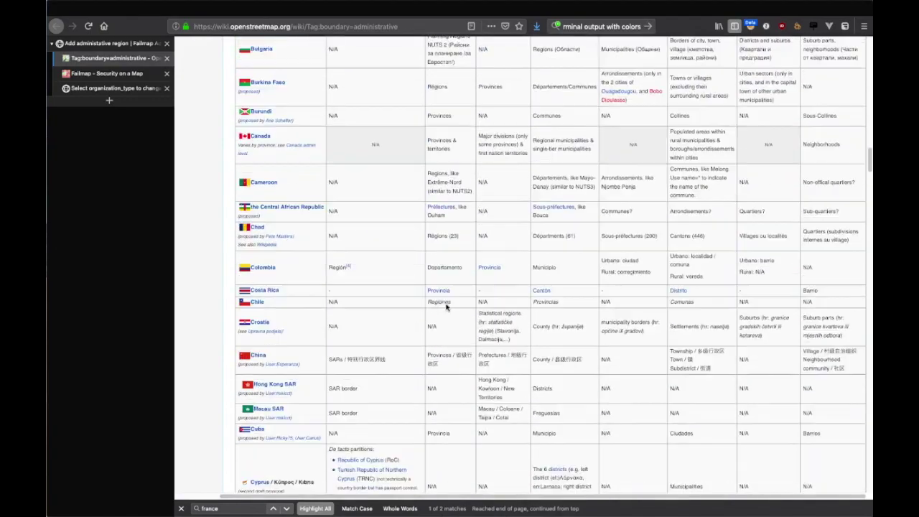
scroll(447, 305, "up", 20)
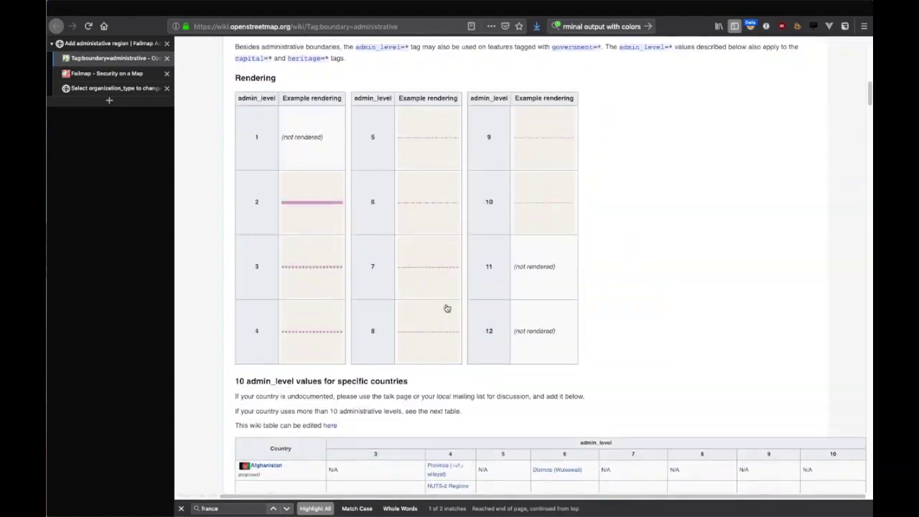
left_click(109, 45)
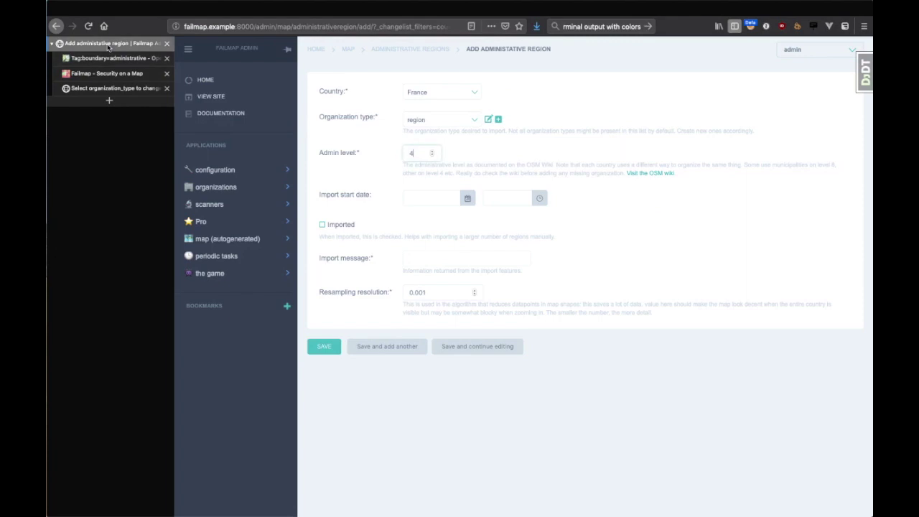
left_click(377, 127)
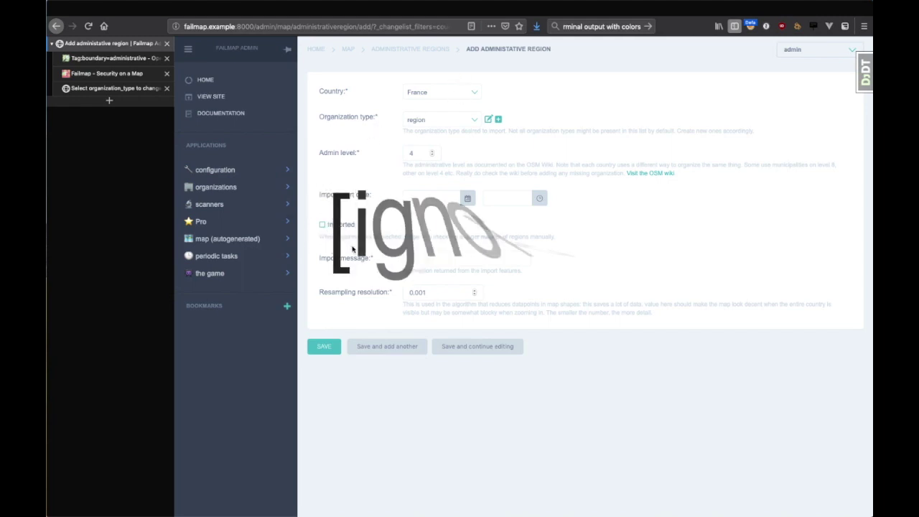
Step: Review the resampling resolution, keep it at 0.001, and save the new France region
left_click_drag(445, 290, 387, 288)
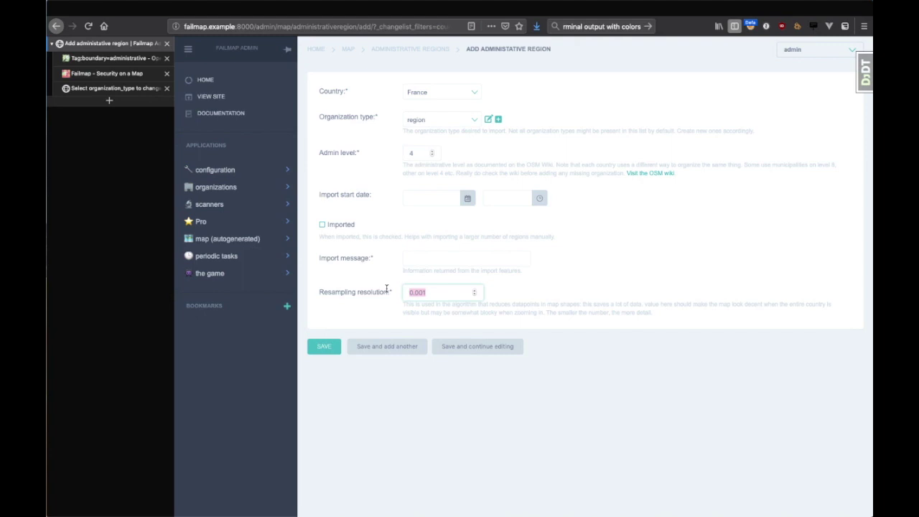
left_click(428, 292)
left_click_drag(422, 292, 425, 290)
left_click(429, 290)
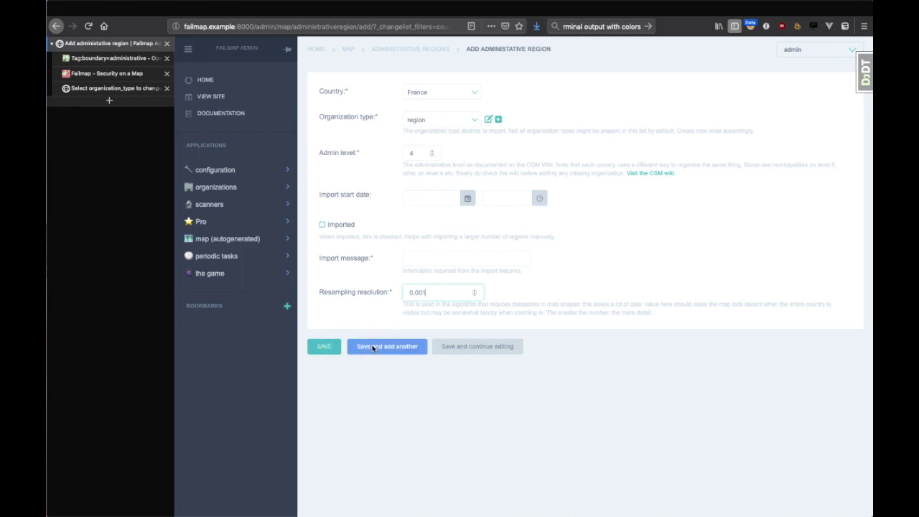
left_click(336, 349)
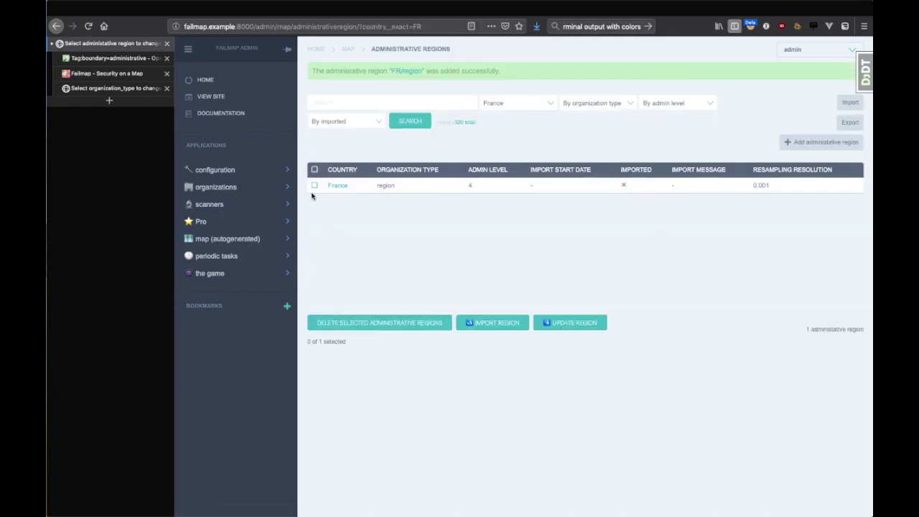
Step: Start the import of the France region entry and reload the list of administrative regions
left_click(313, 185)
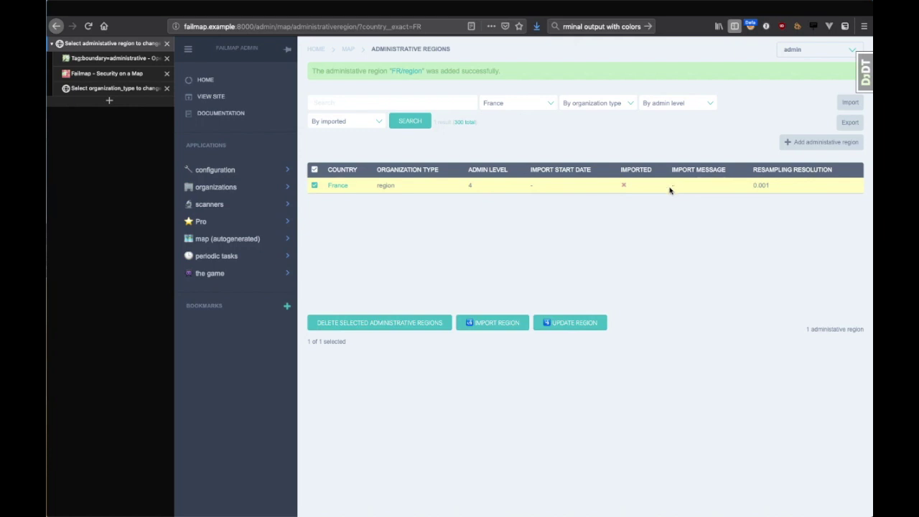
left_click(491, 327)
left_click(491, 327)
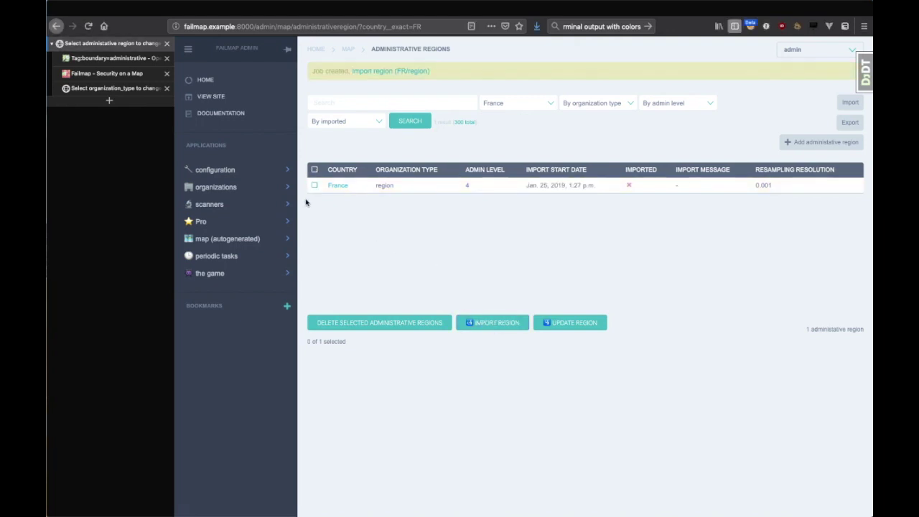
left_click(374, 26)
key("Return")
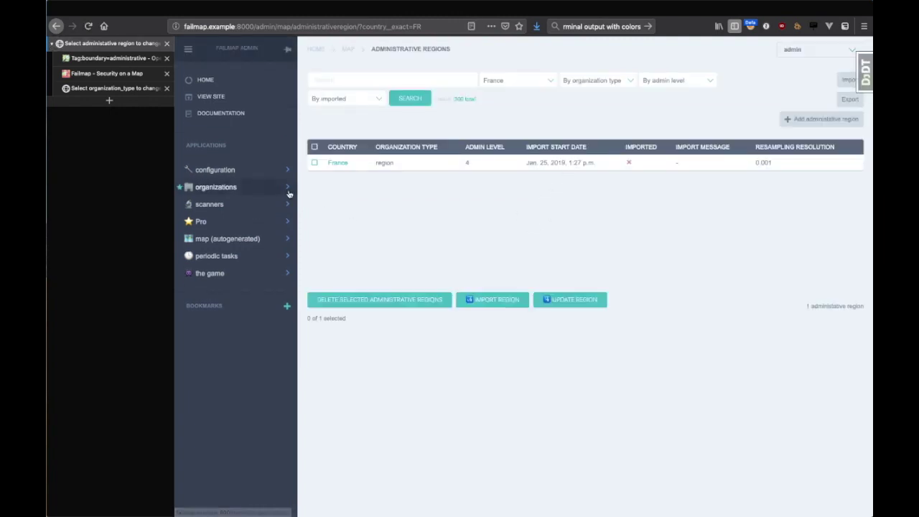
Step: Check the Organizations and Urls lists for entries created by the France region import
mouse_move(288, 193)
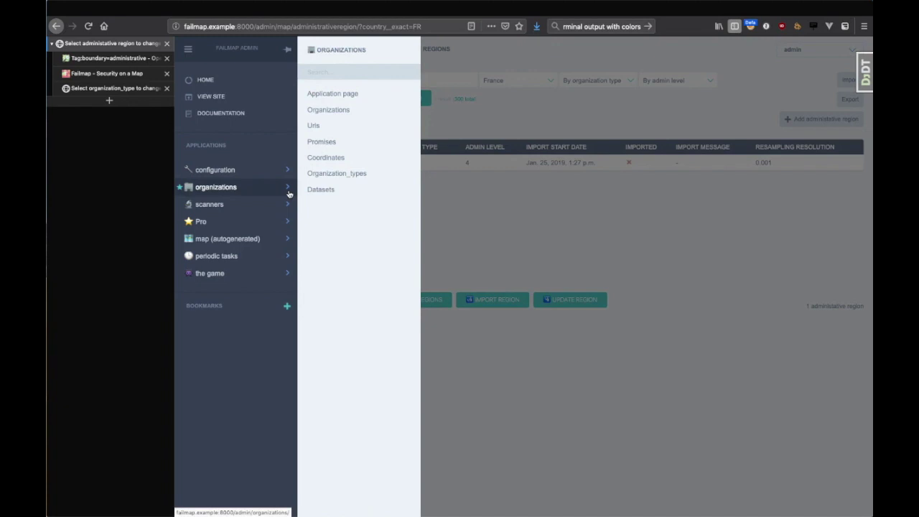
left_click(336, 117)
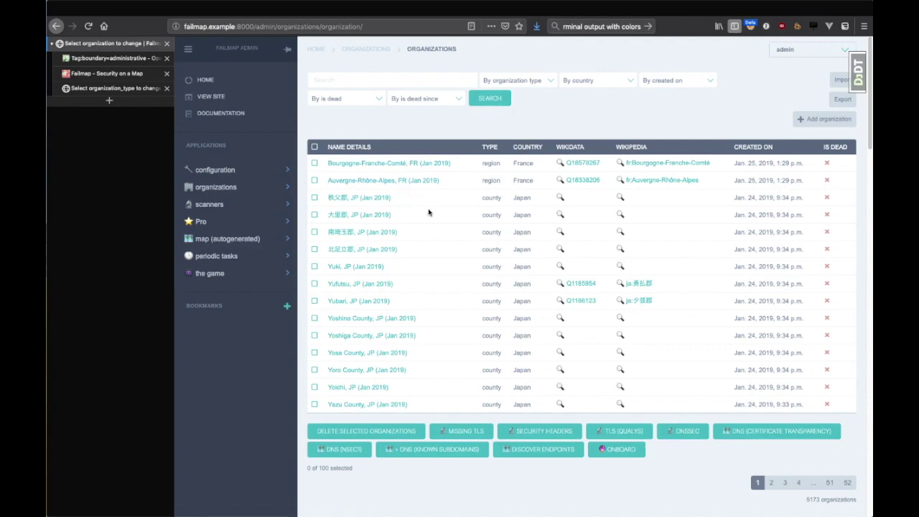
mouse_move(231, 194)
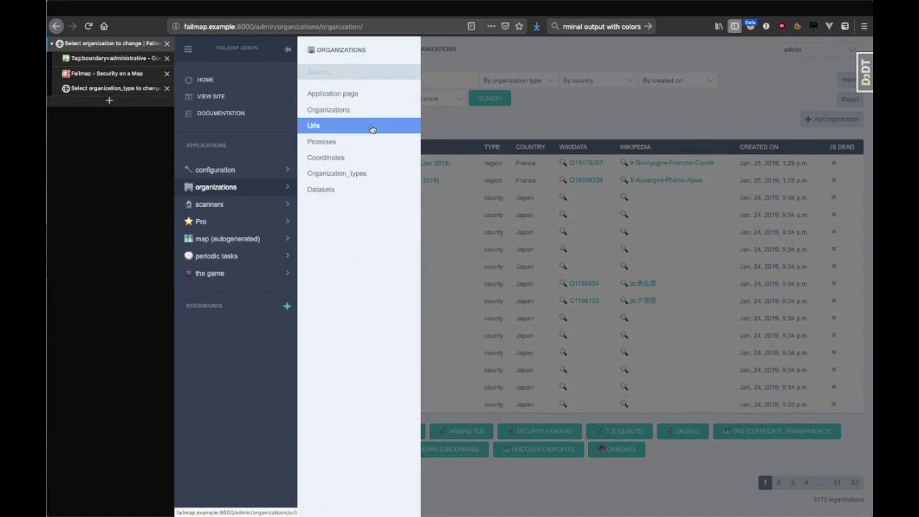
left_click(372, 127)
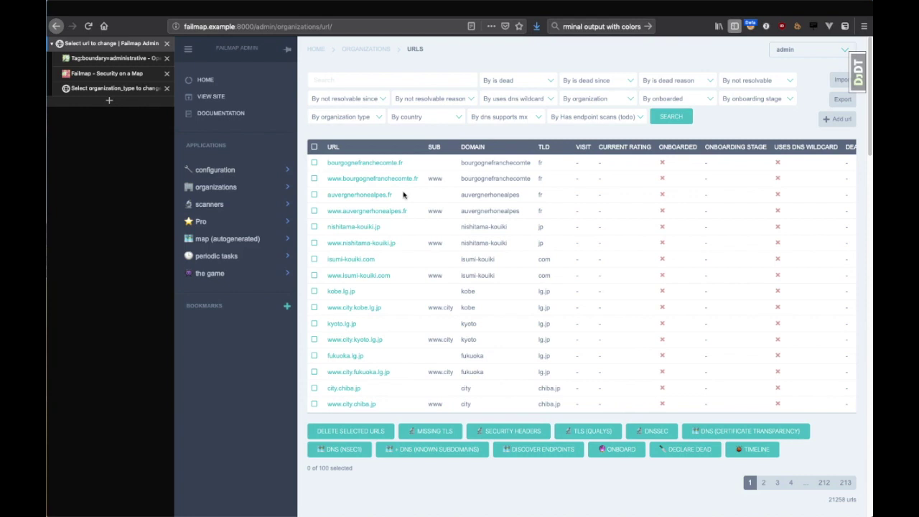
Step: Open the Auvergne-Rhône-Alpes entry in the Coordinates list and examine its area polygon data
left_click(216, 187)
left_click(338, 158)
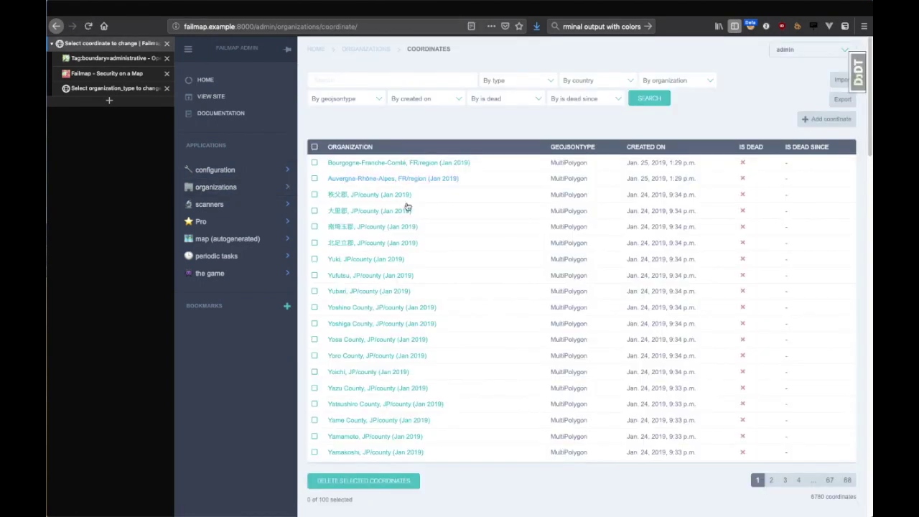
left_click(436, 180)
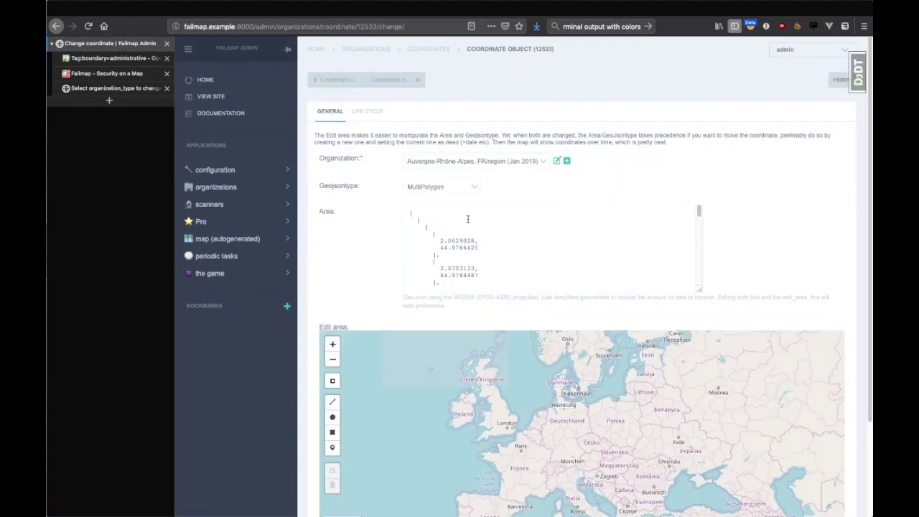
scroll(338, 232, "down", 2)
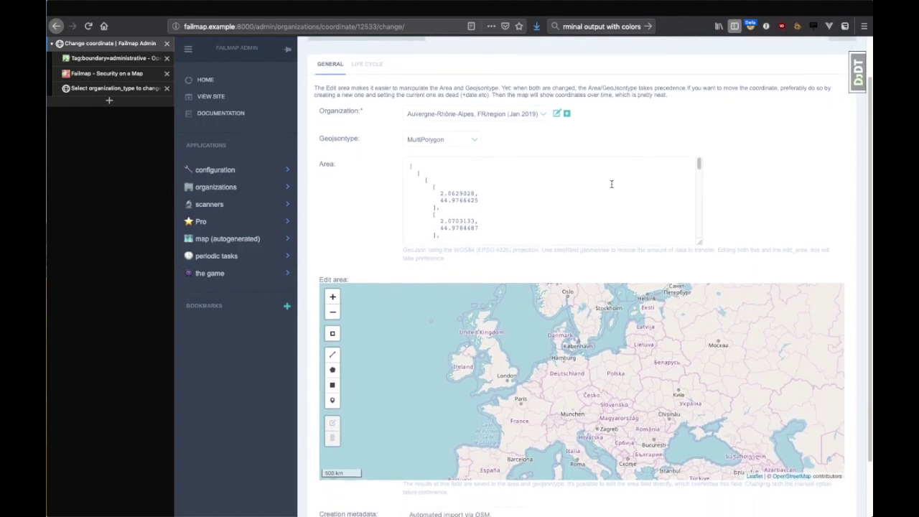
left_click_drag(699, 164, 697, 163)
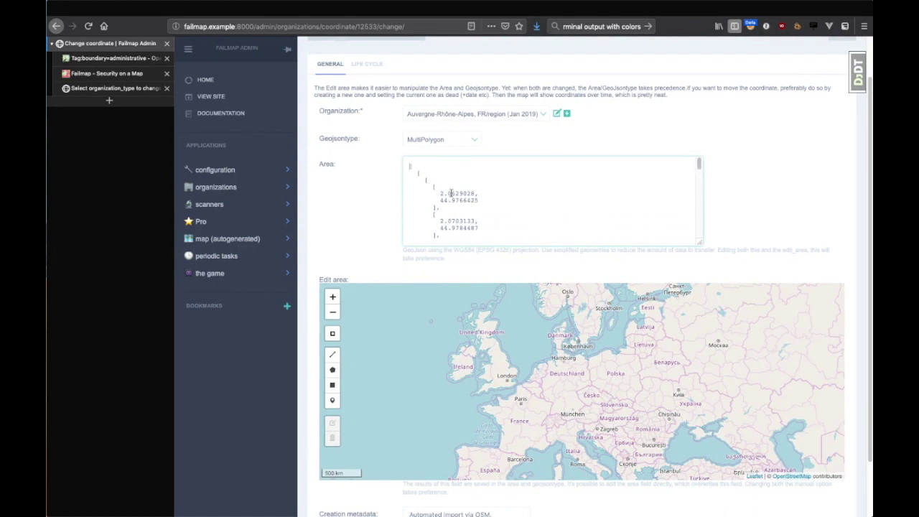
left_click_drag(451, 193, 473, 236)
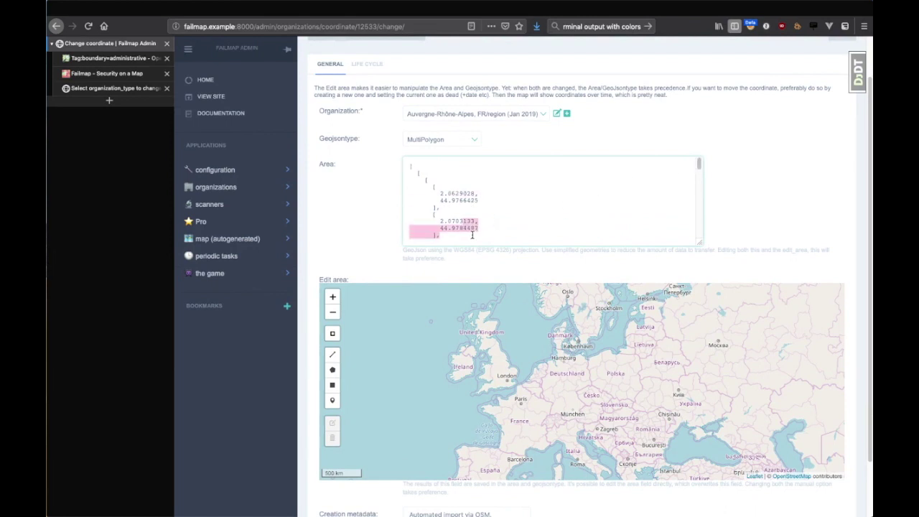
scroll(472, 234, "down", 3)
left_click_drag(461, 187, 468, 201)
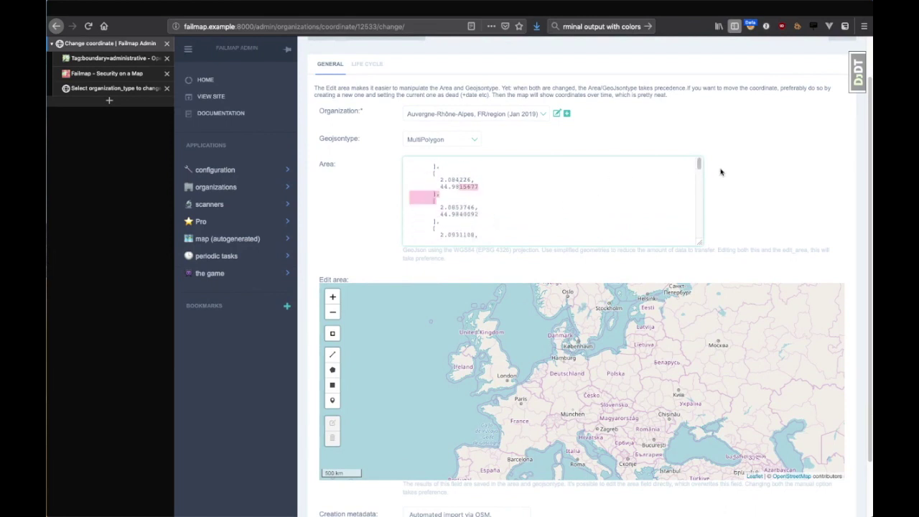
left_click_drag(700, 180, 700, 205)
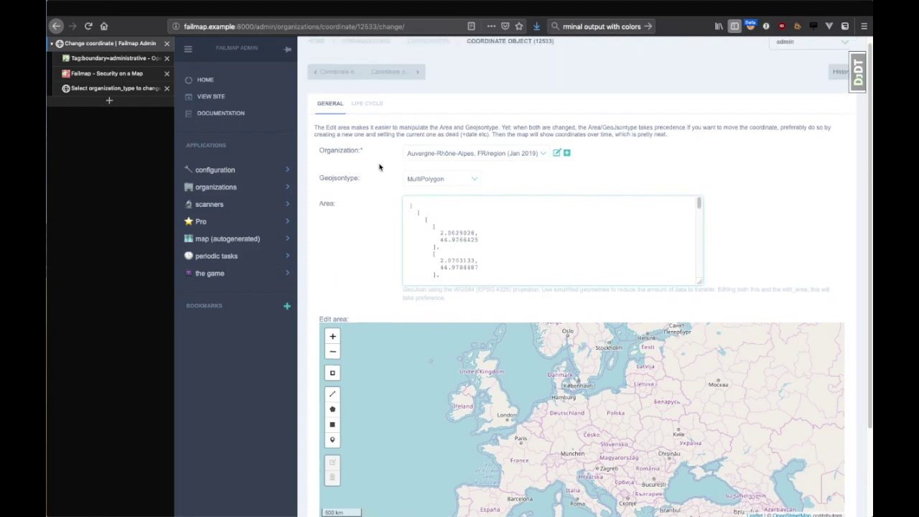
Step: Return to the import regions list and select the France region entry to review its import and update options
left_click(278, 170)
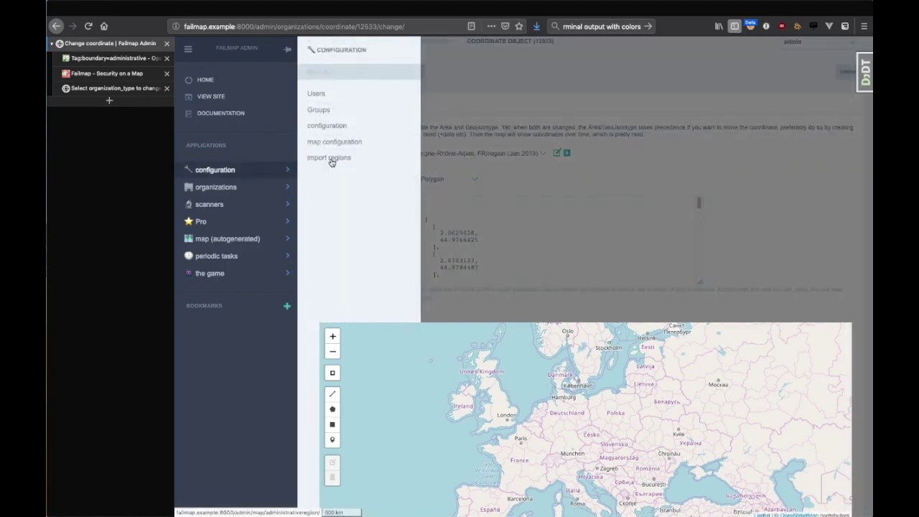
left_click(331, 161)
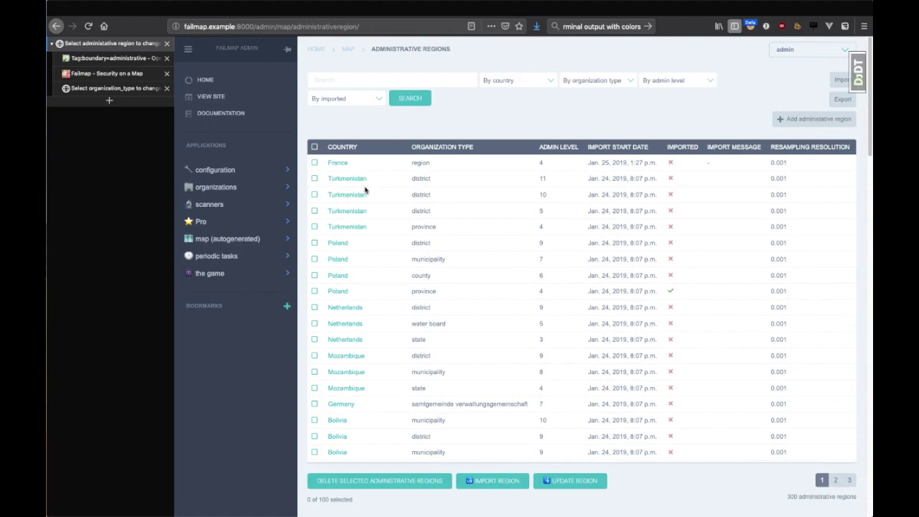
left_click(371, 163)
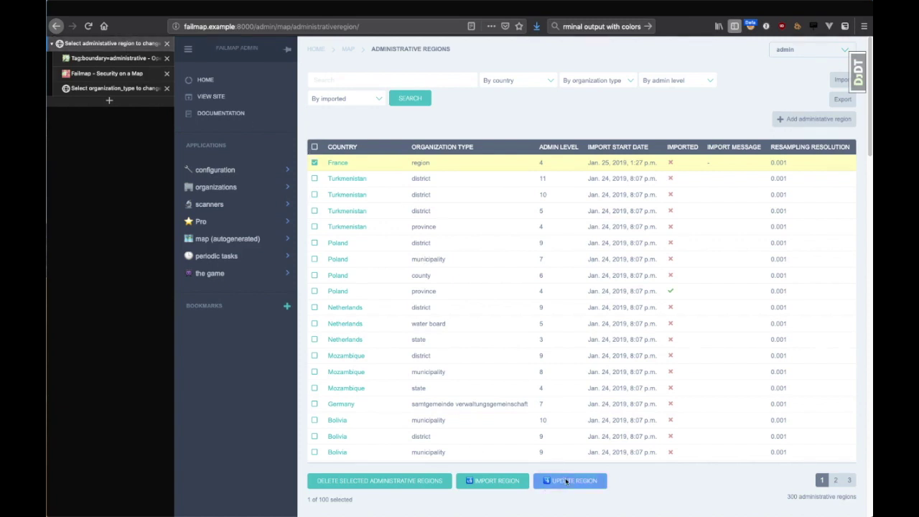
Step: Open the map configuration list and check whether it contains a region layer for France
left_click(252, 177)
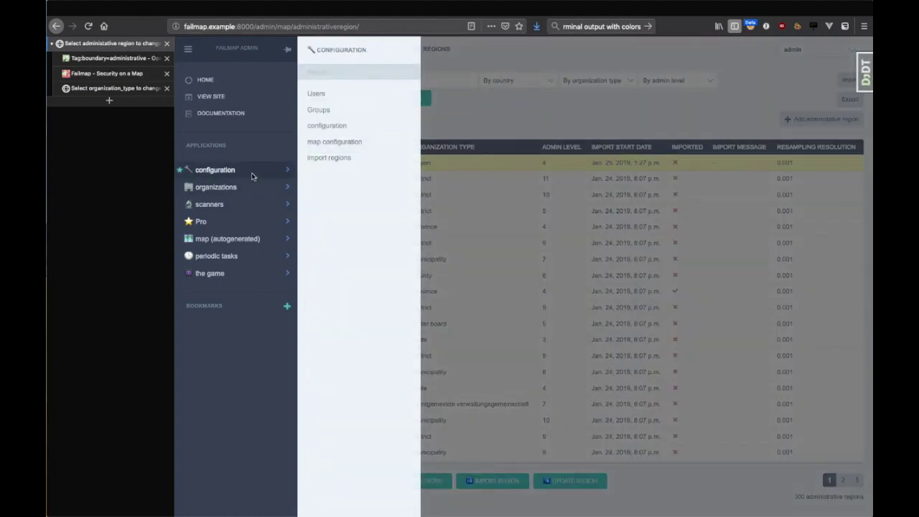
left_click(351, 147)
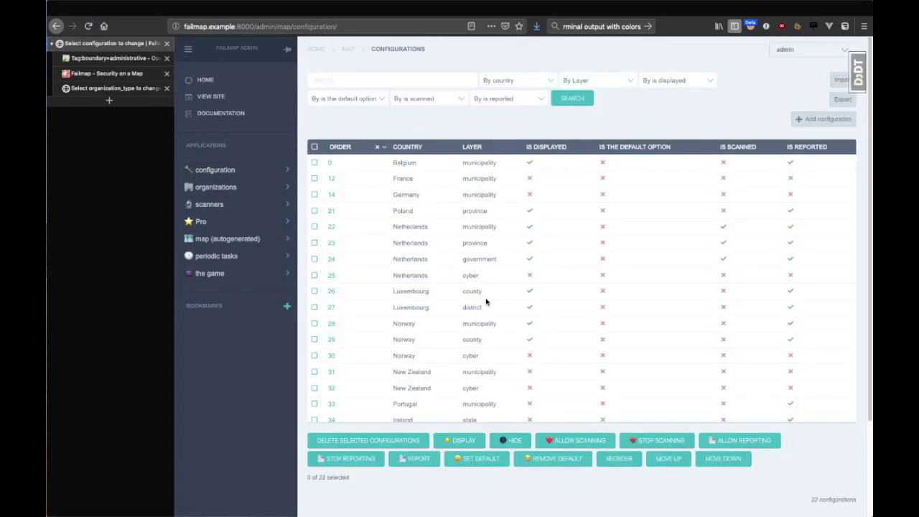
scroll(486, 302, "down", 3)
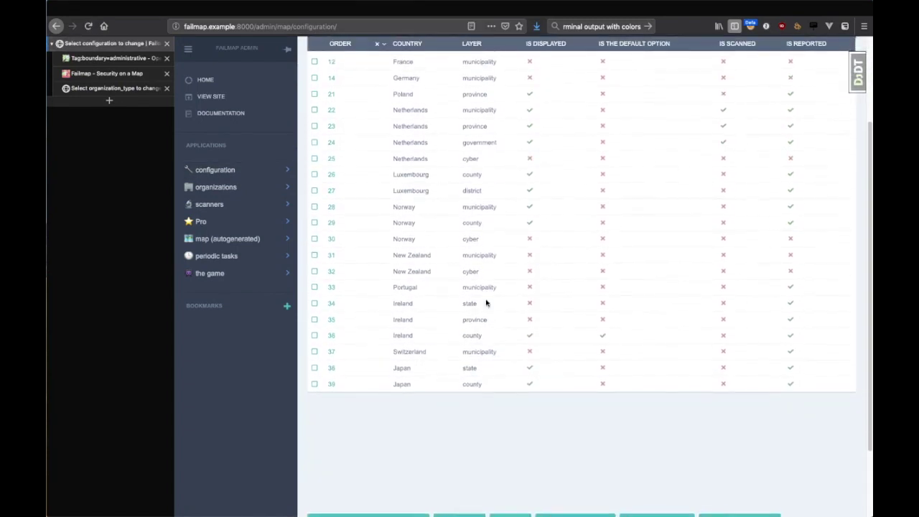
scroll(486, 303, "up", 1)
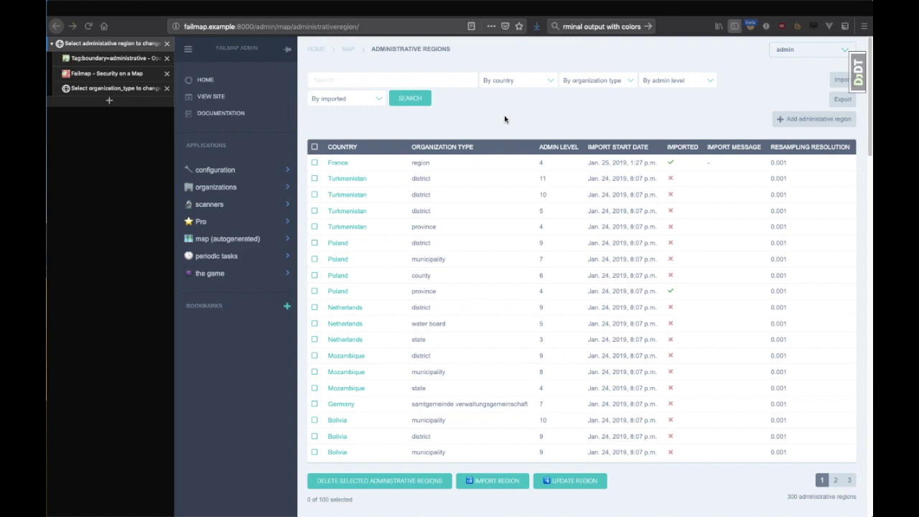
Step: Check the France region's import entry, and enable display of the France region layer in the map configurations
left_click(259, 164)
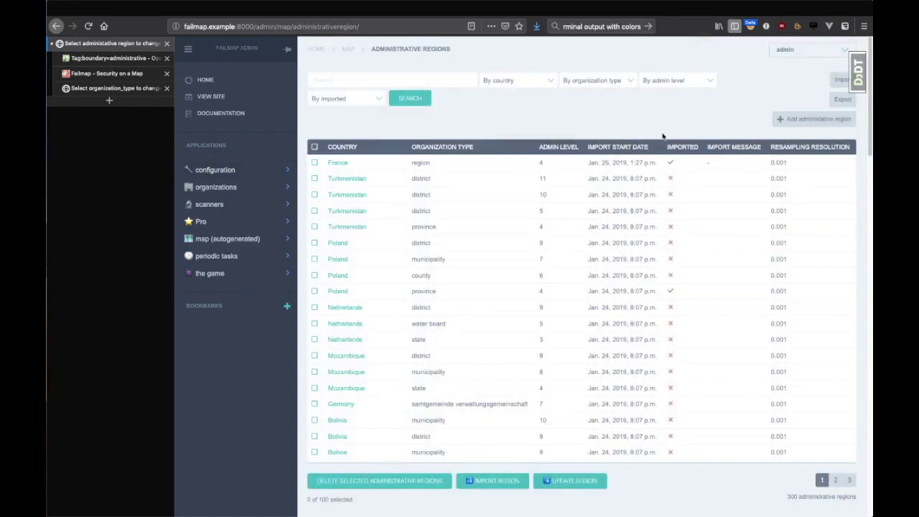
left_click_drag(684, 165, 630, 163)
left_click(276, 171)
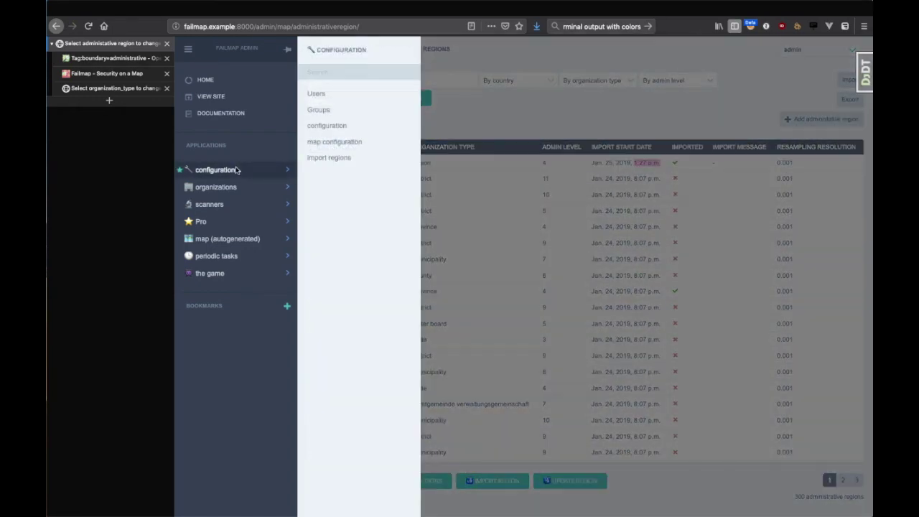
left_click(367, 143)
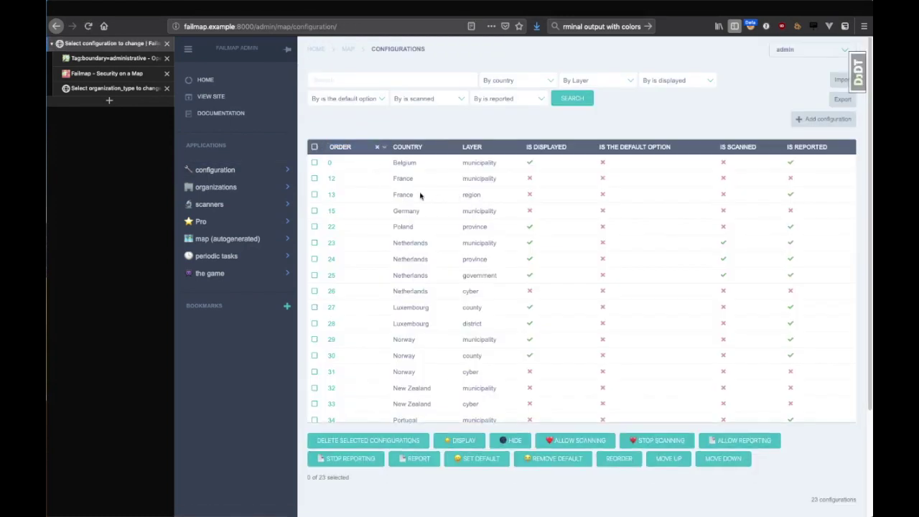
left_click(479, 194)
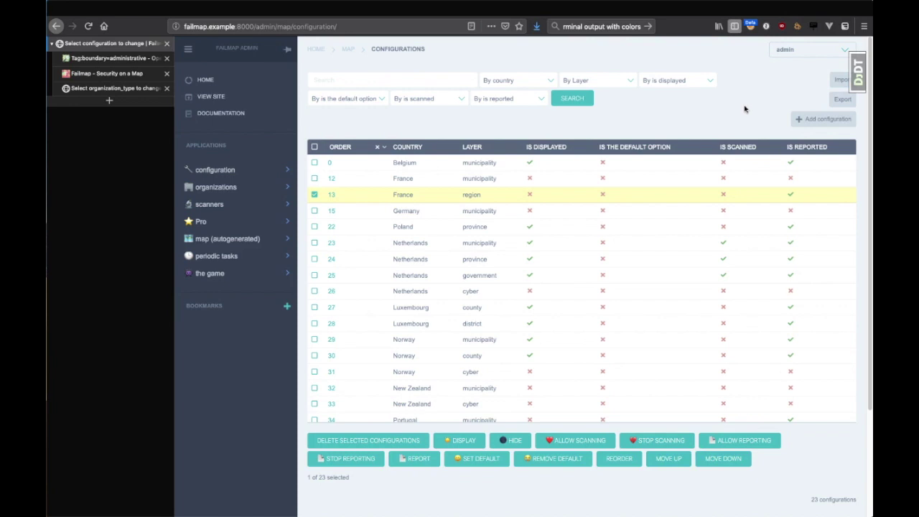
left_click(458, 441)
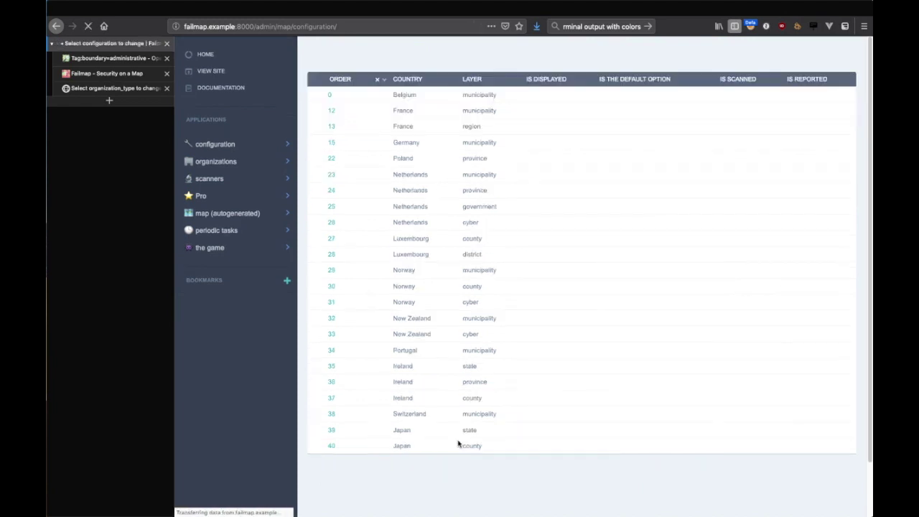
Step: Reload the public Failmap page and show France on the map to examine its regions, including the overseas ones
left_click(109, 73)
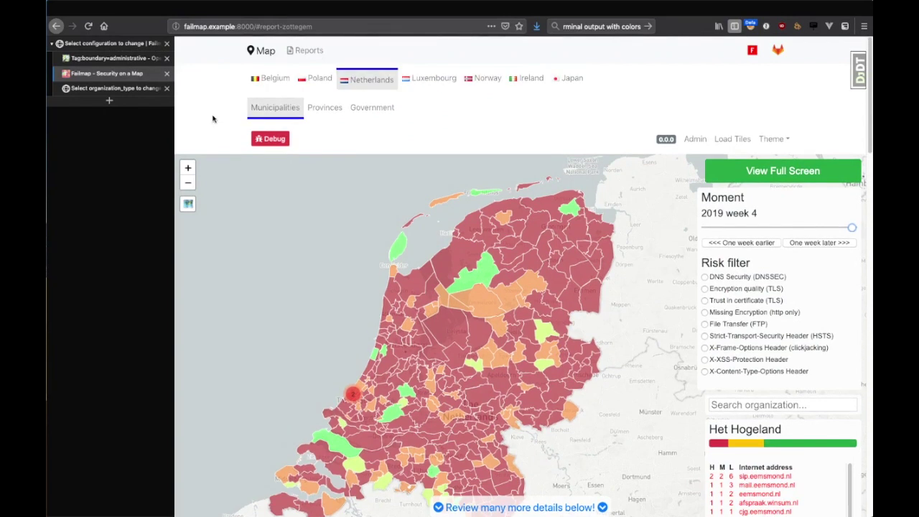
key("F5")
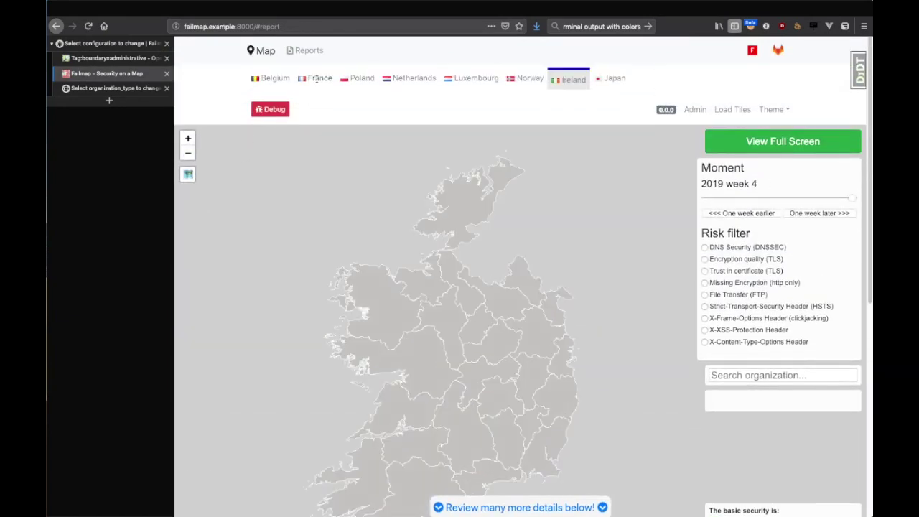
left_click(318, 77)
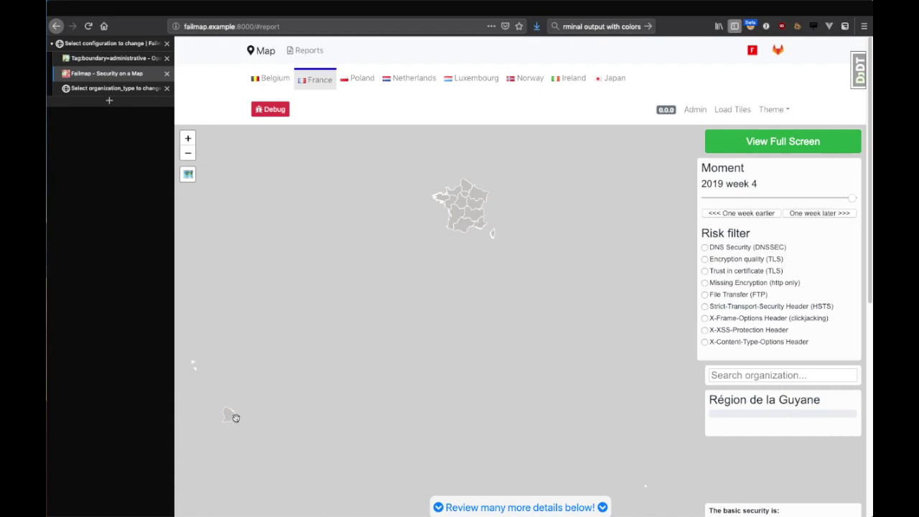
scroll(245, 416, "down", 2)
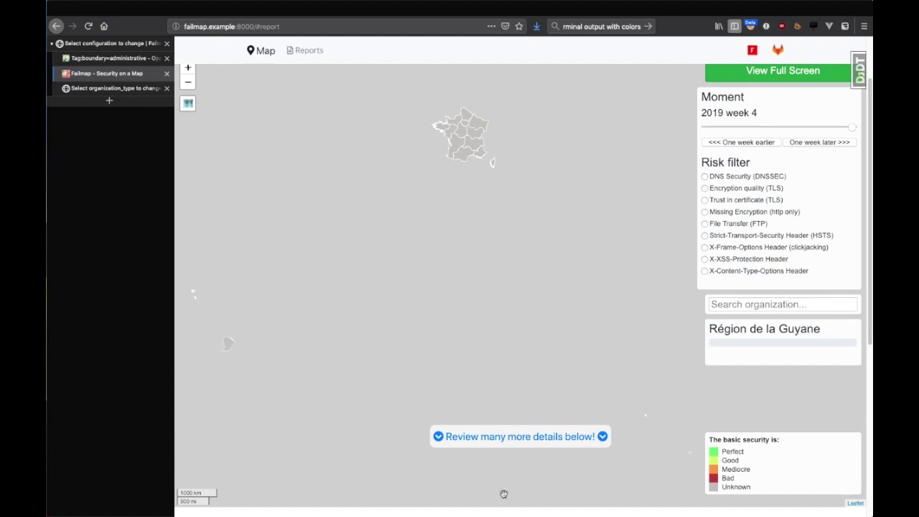
scroll(633, 489, "up", 2)
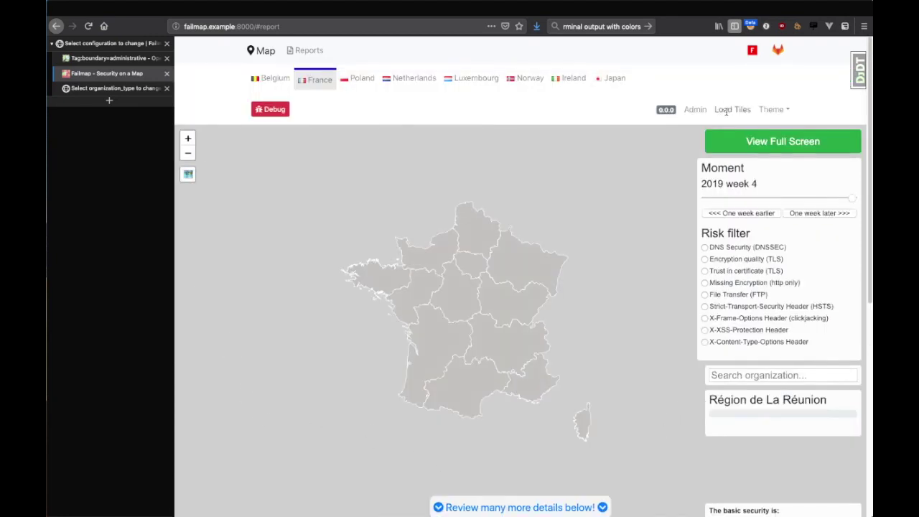
Step: Load the background map tiles and inspect individual French regions such as Occitania and Brittany
left_click(726, 110)
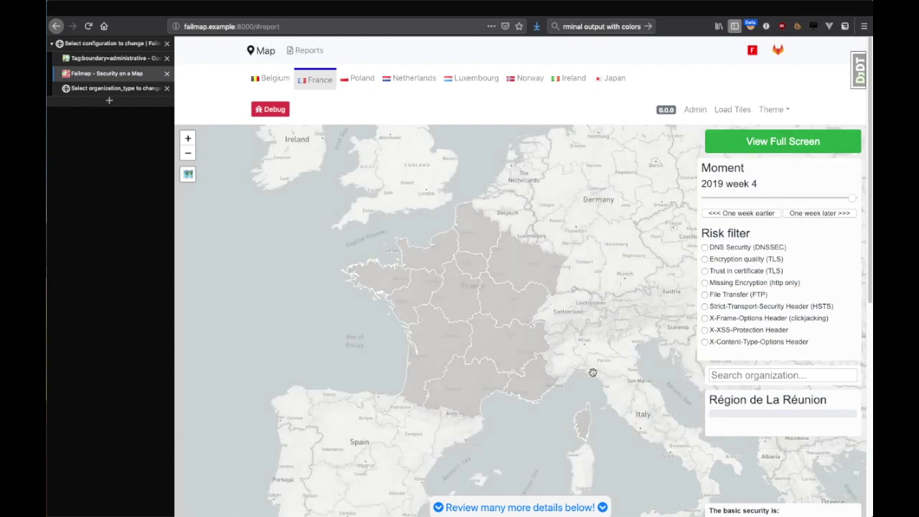
mouse_move(582, 415)
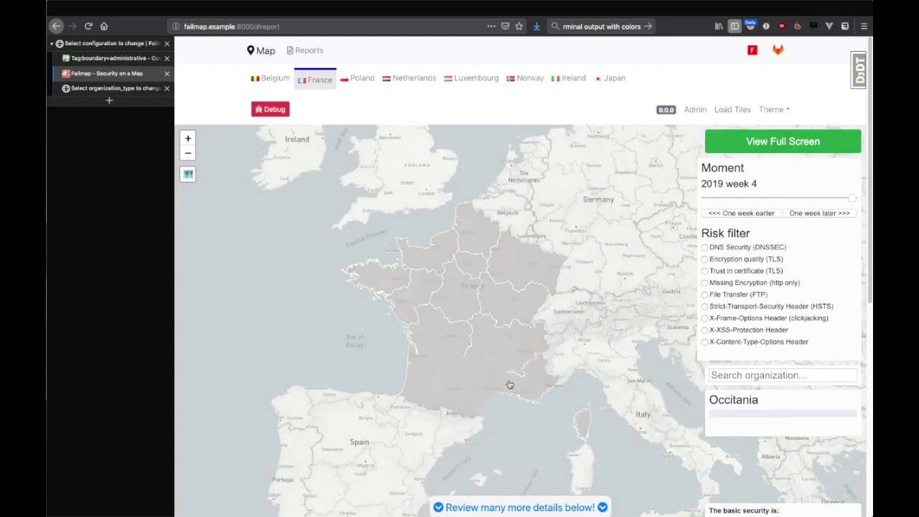
mouse_move(375, 265)
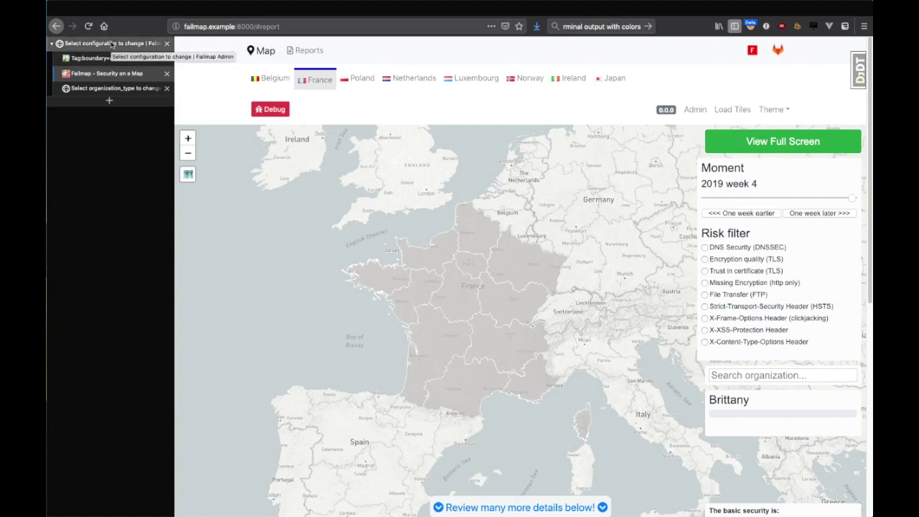
Step: Allow scanning for the France region layer in the map configurations and return to the public map
left_click(112, 45)
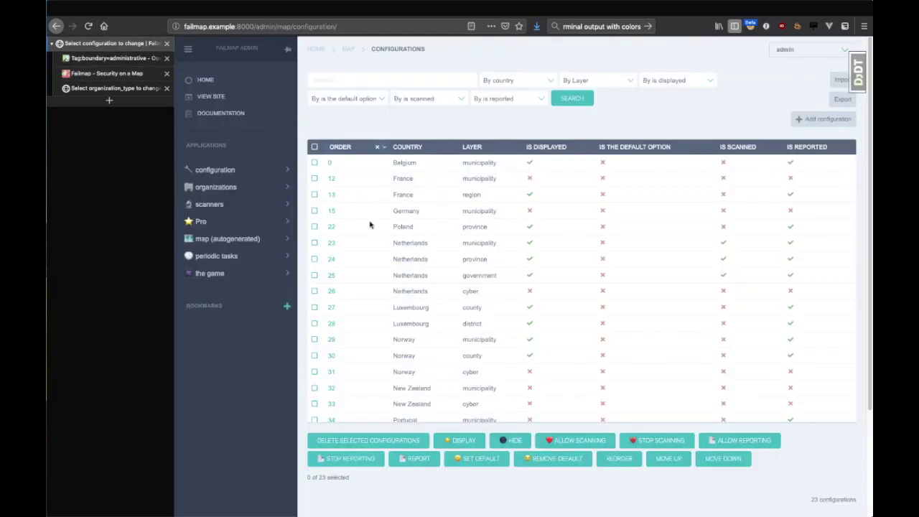
left_click(315, 195)
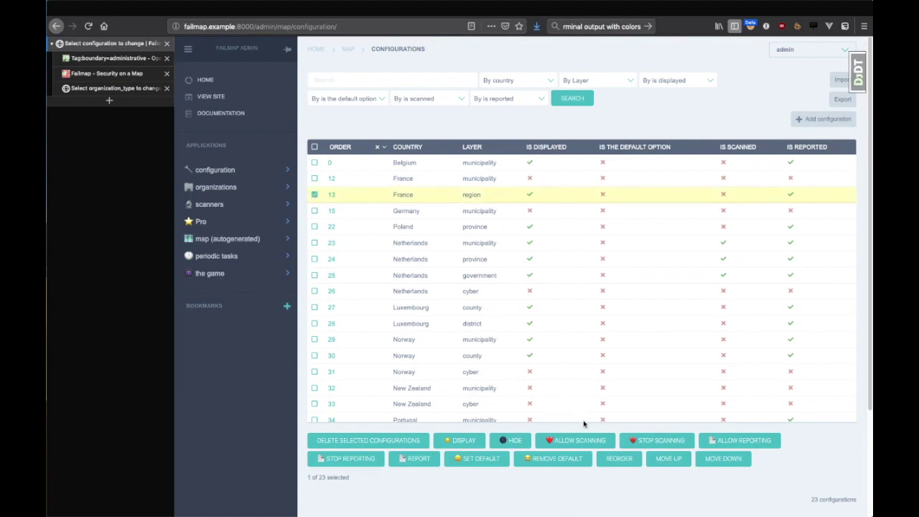
left_click(573, 440)
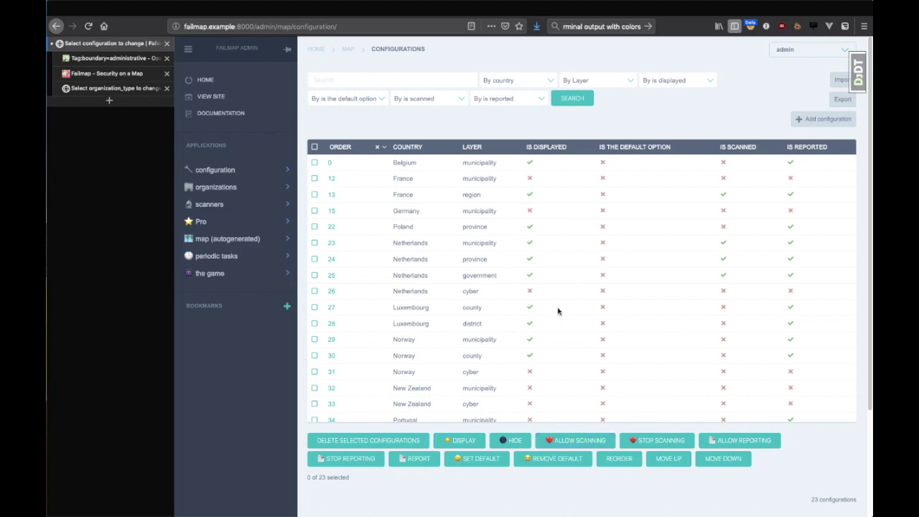
left_click(113, 73)
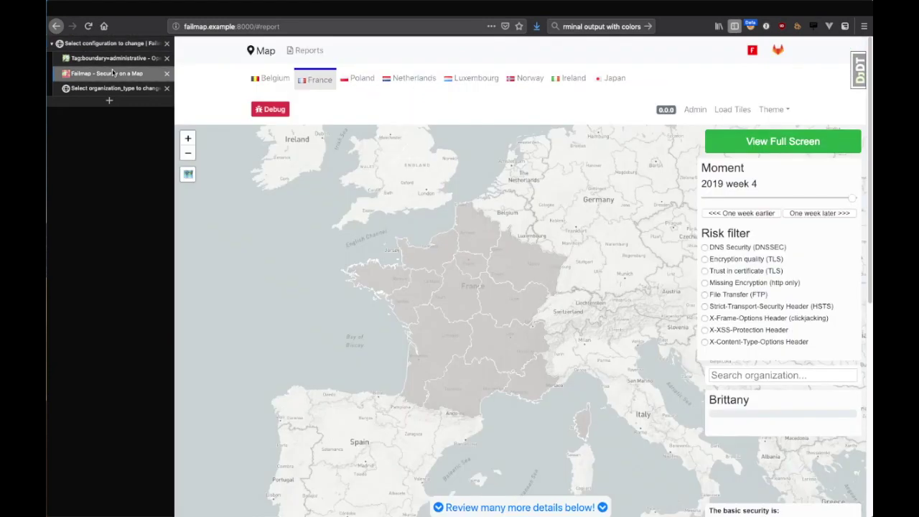